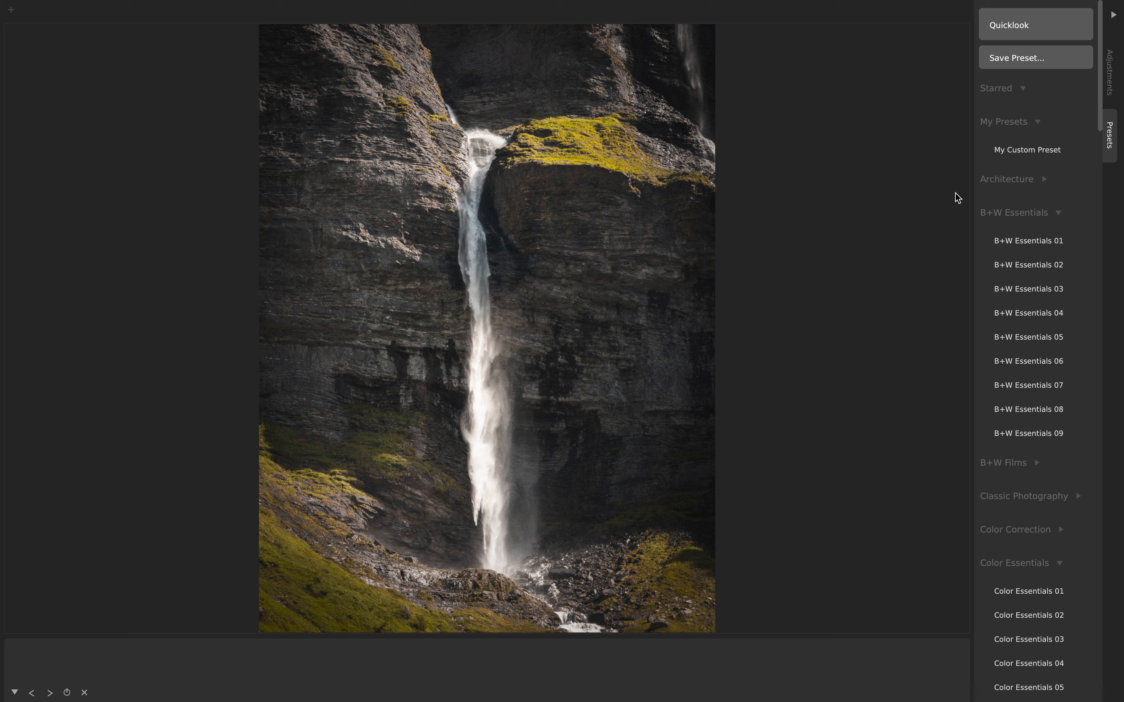
Step: Star the Color Essentials 04 preset and My Custom Preset
mouse_move(993, 158)
scroll(1018, 288, down, 3)
scroll(1016, 286, down, 10)
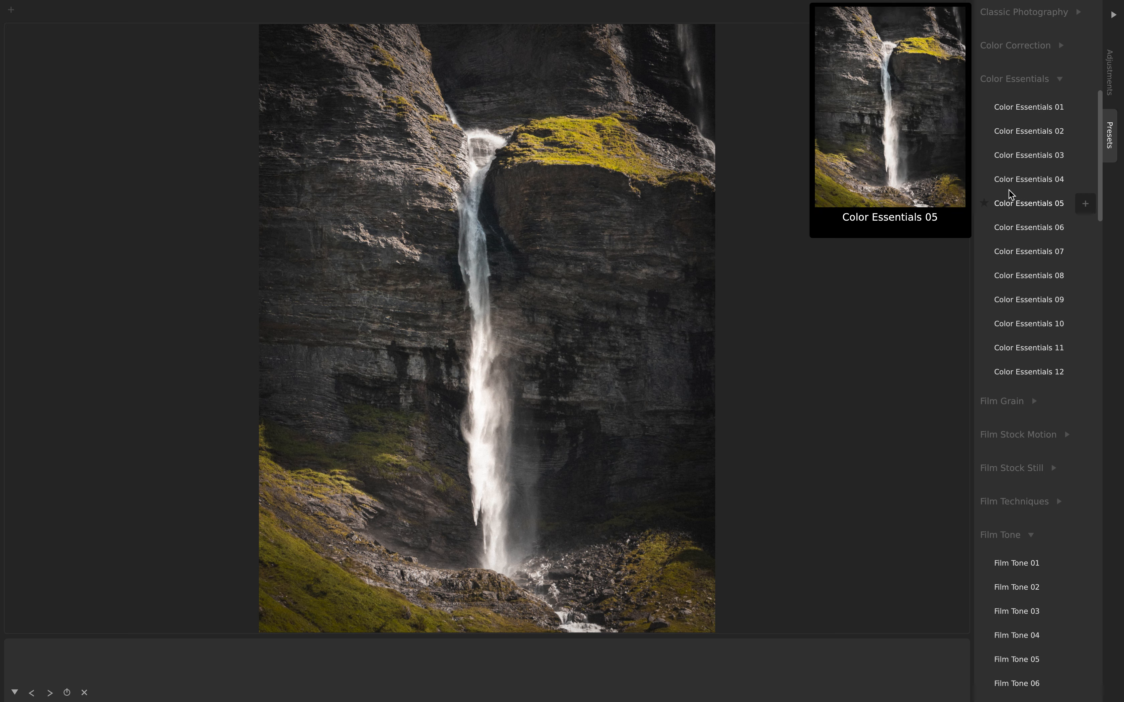
scroll(987, 179, up, 1)
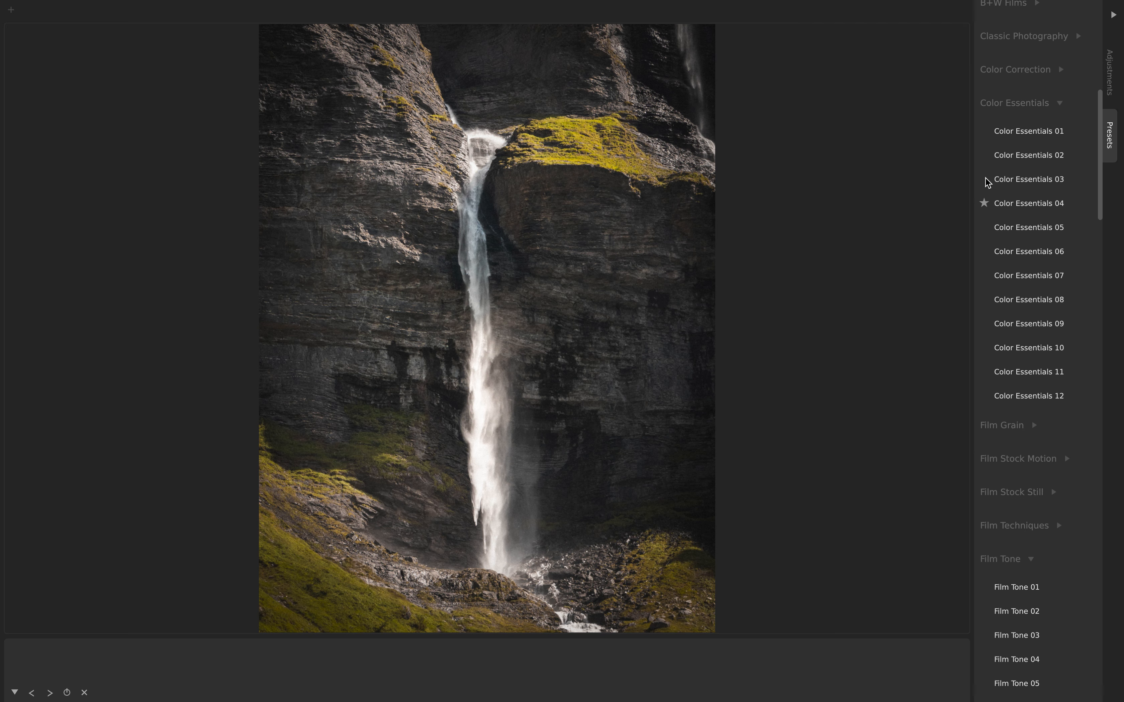
scroll(986, 181, up, 14)
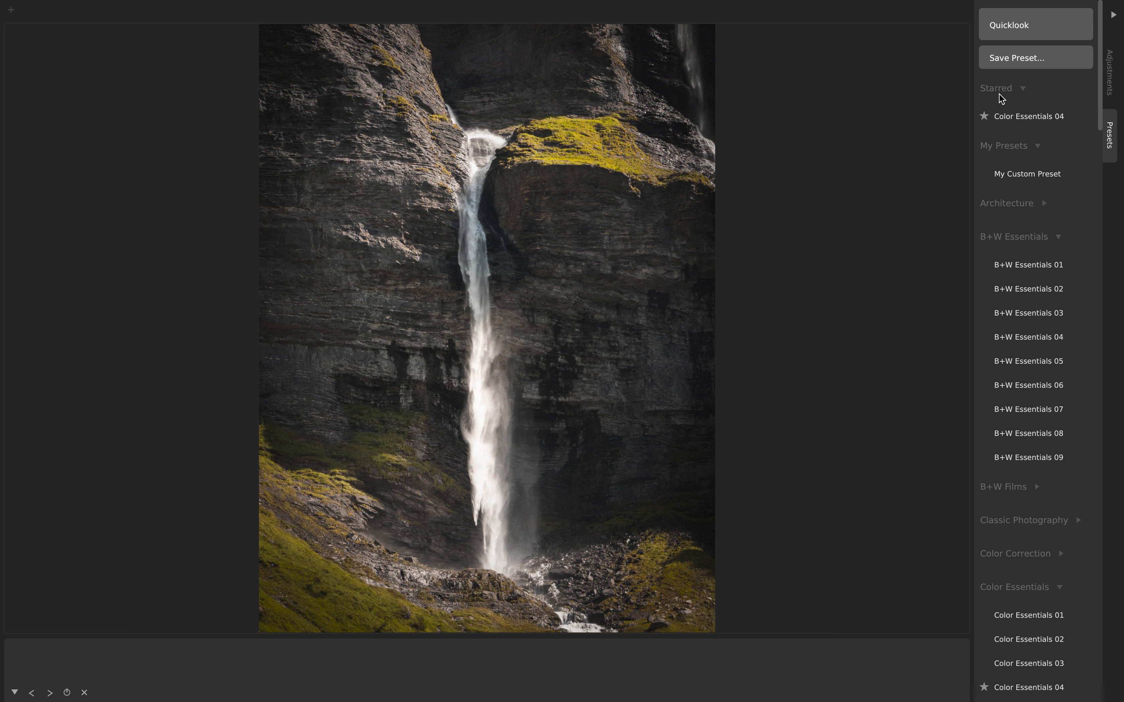
click(986, 174)
Step: Add the Film Tone 09 and Film Tone 03 presets to the starred presets
scroll(1034, 147, down, 20)
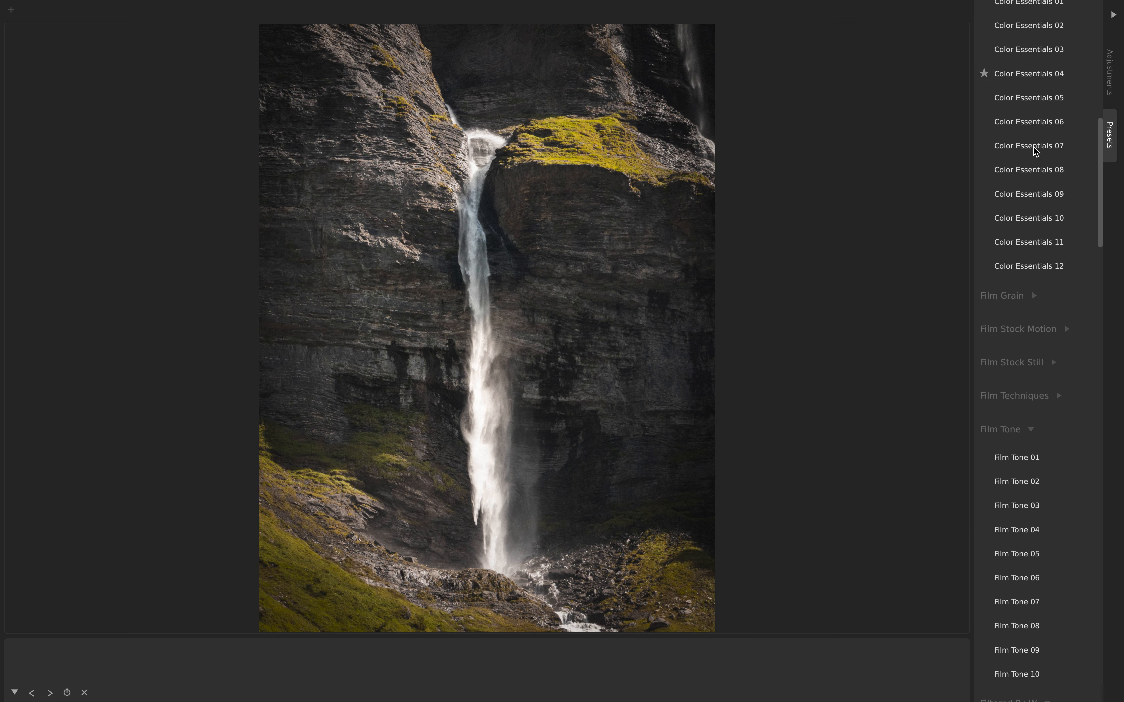
scroll(1033, 147, down, 15)
mouse_move(992, 83)
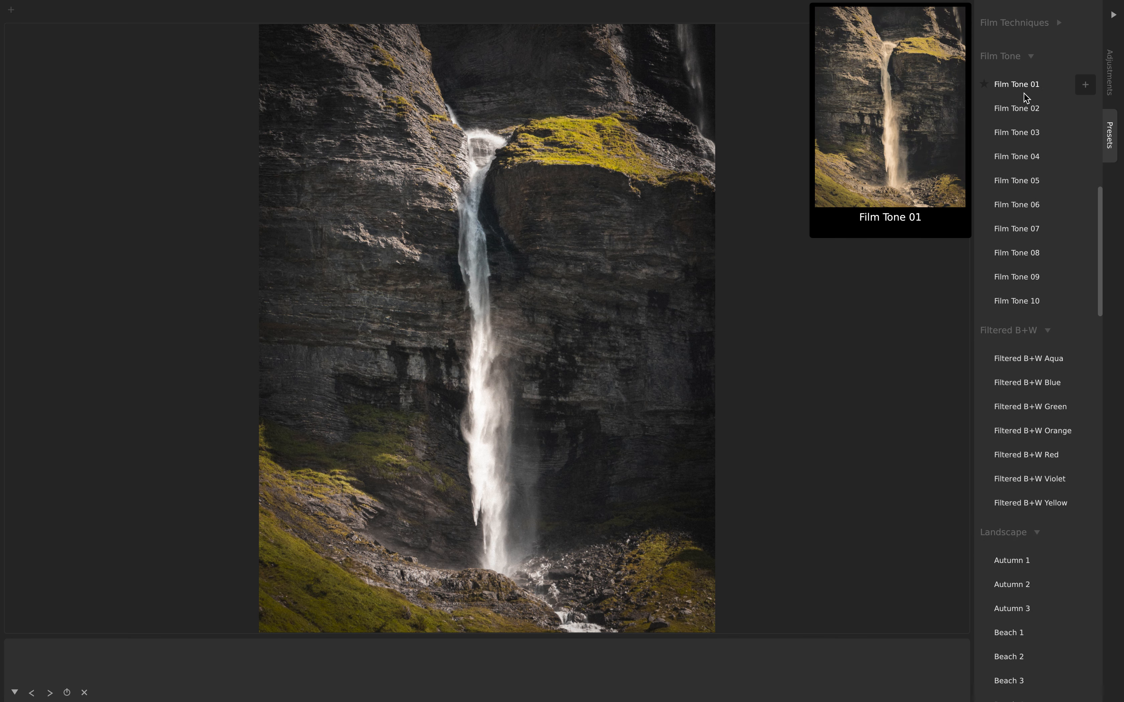
click(983, 277)
scroll(984, 255, up, 2)
click(984, 237)
scroll(1033, 244, up, 15)
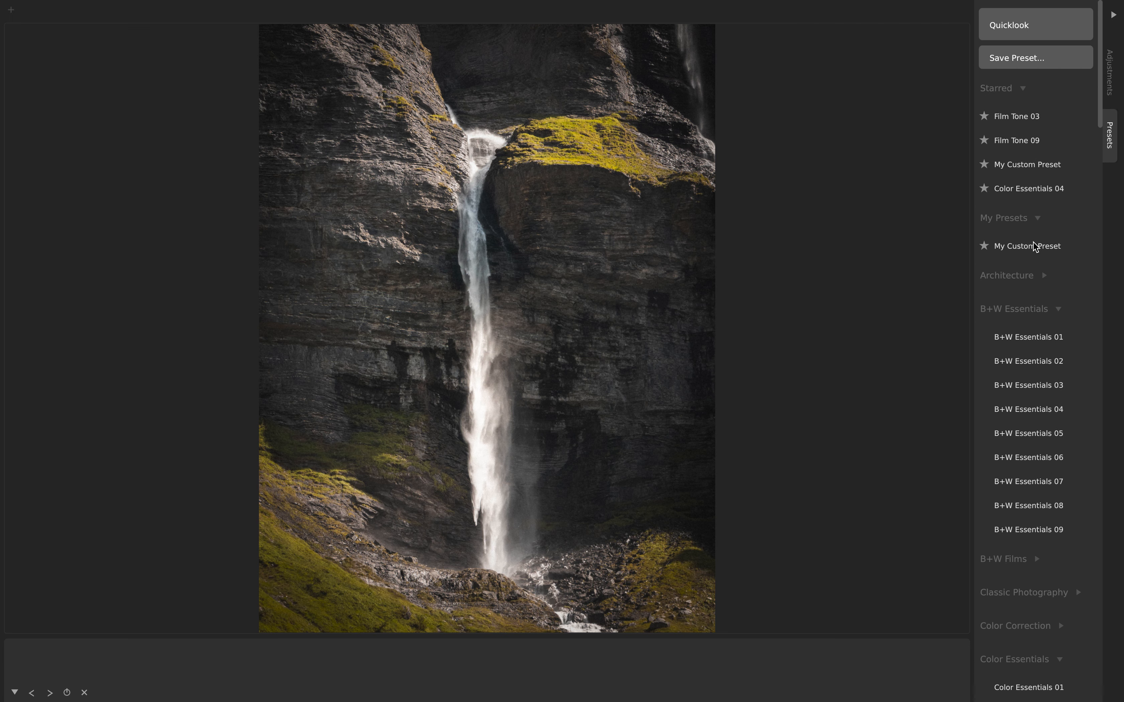
Step: Try out the starred presets on the waterfall photo one after another, including My Custom Preset and Color Essentials 04, finishing on Film Tone 03
mouse_move(1024, 124)
mouse_move(1019, 238)
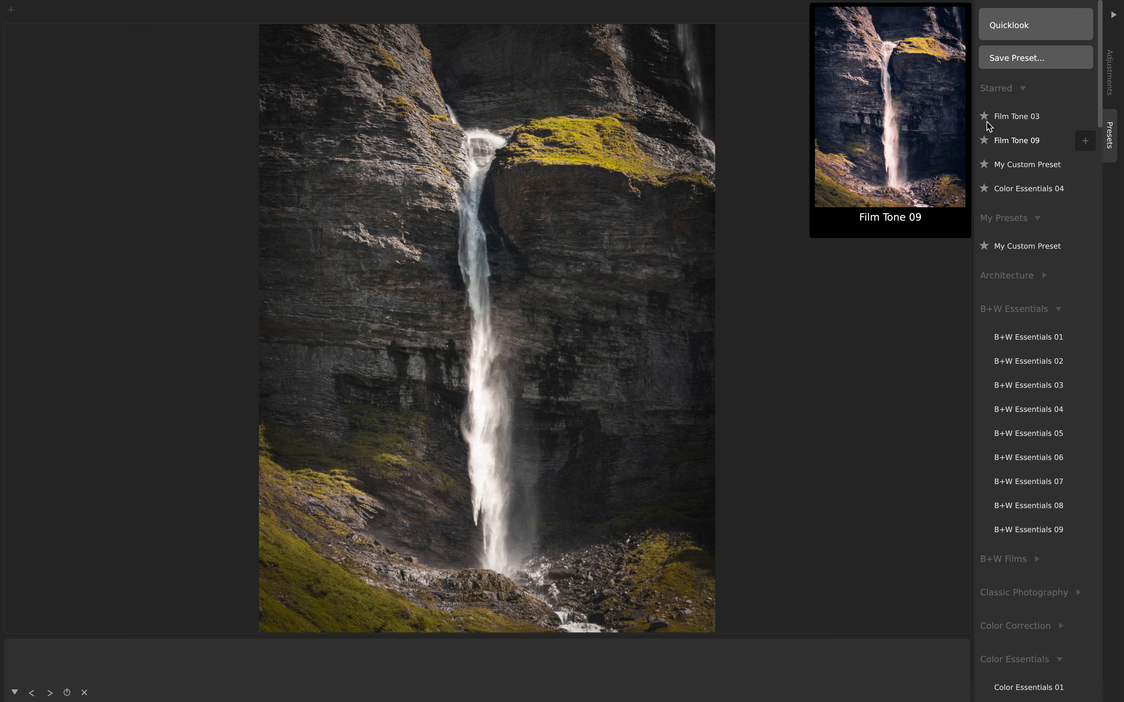
click(1017, 138)
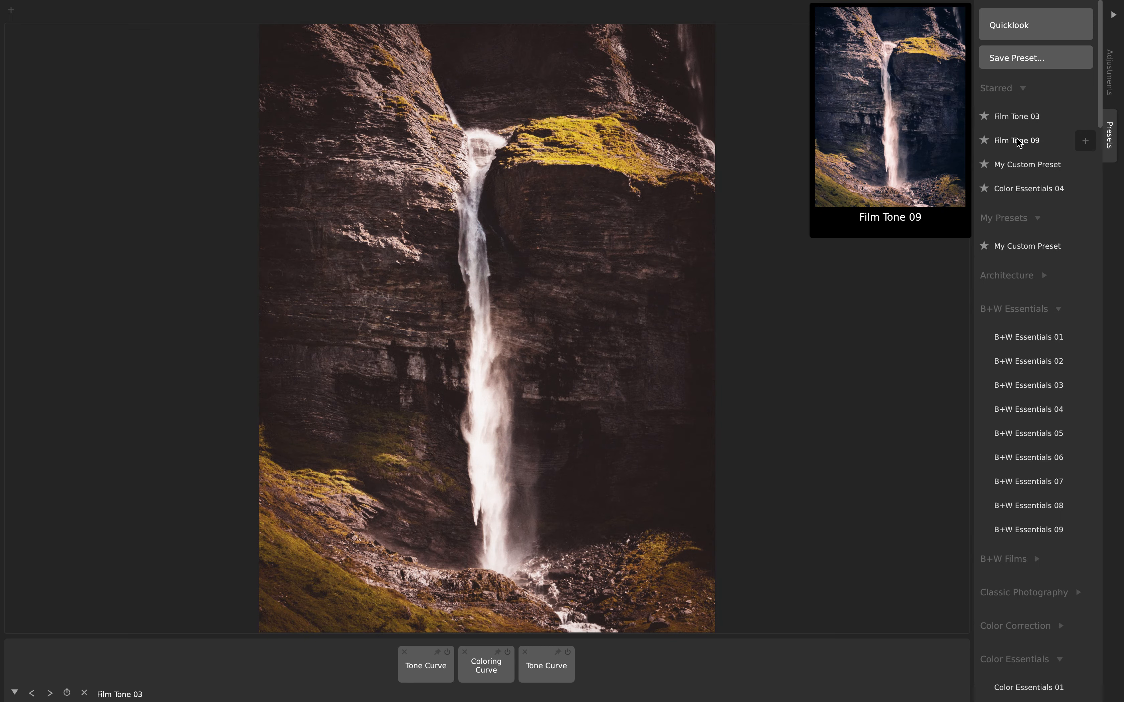
click(1019, 165)
click(1021, 188)
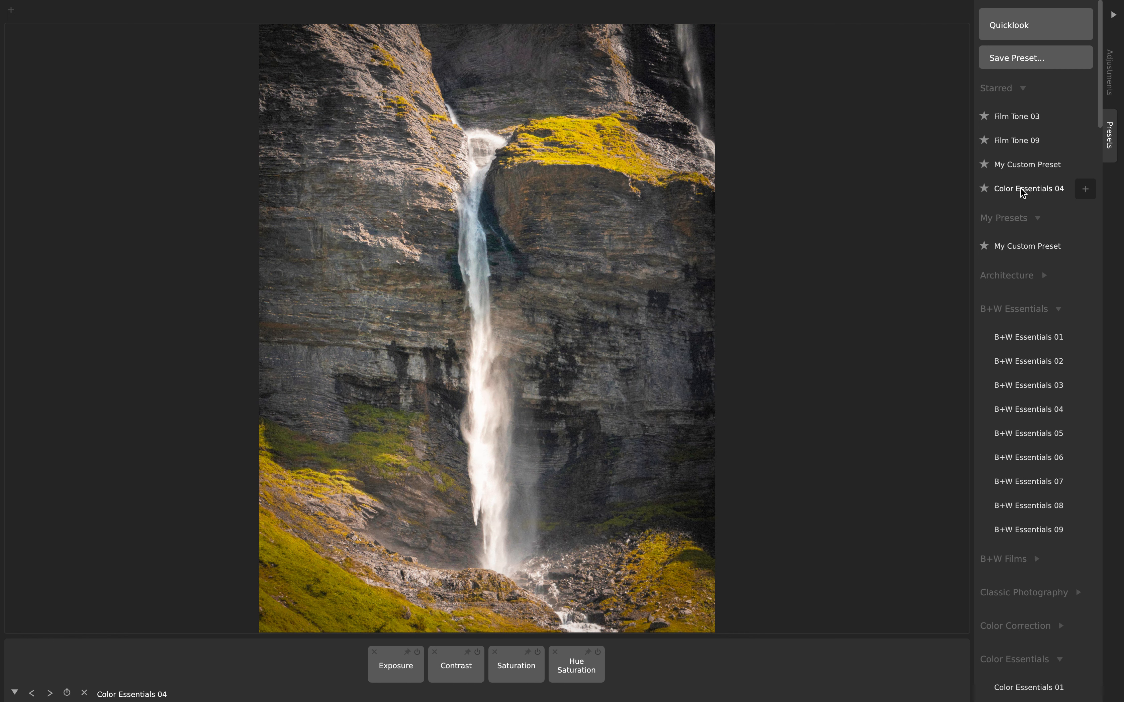
click(1005, 114)
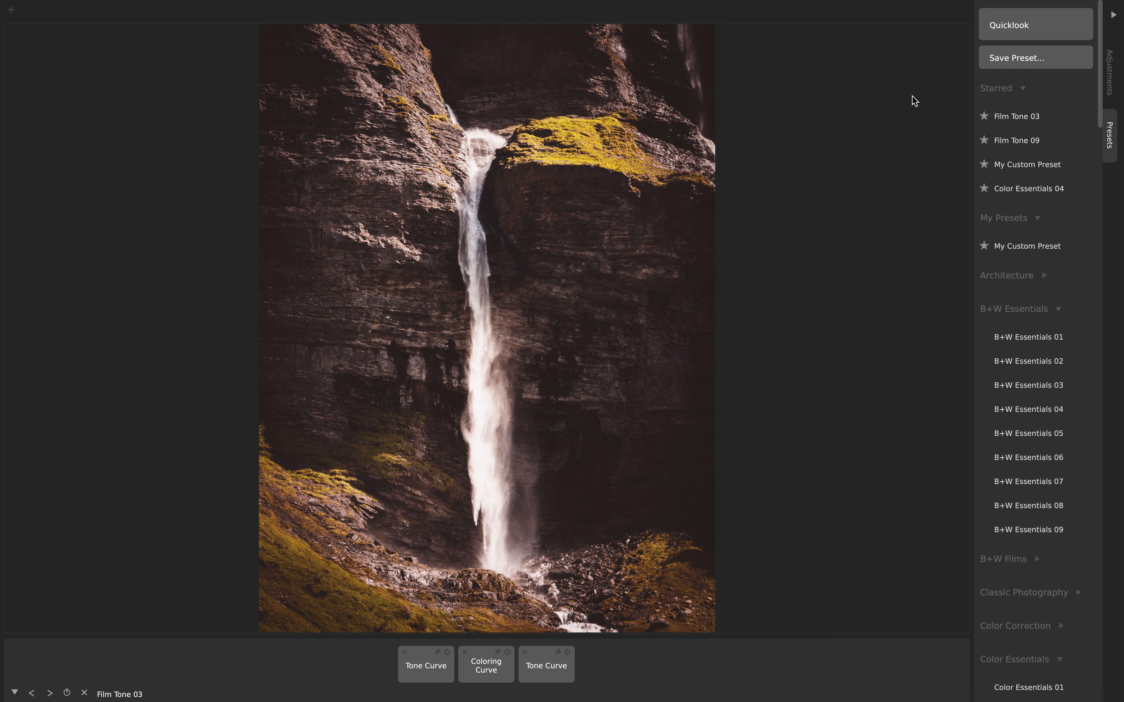
Step: Remove all presets from the starred list and clear the applied preset from the photo
click(985, 116)
click(984, 119)
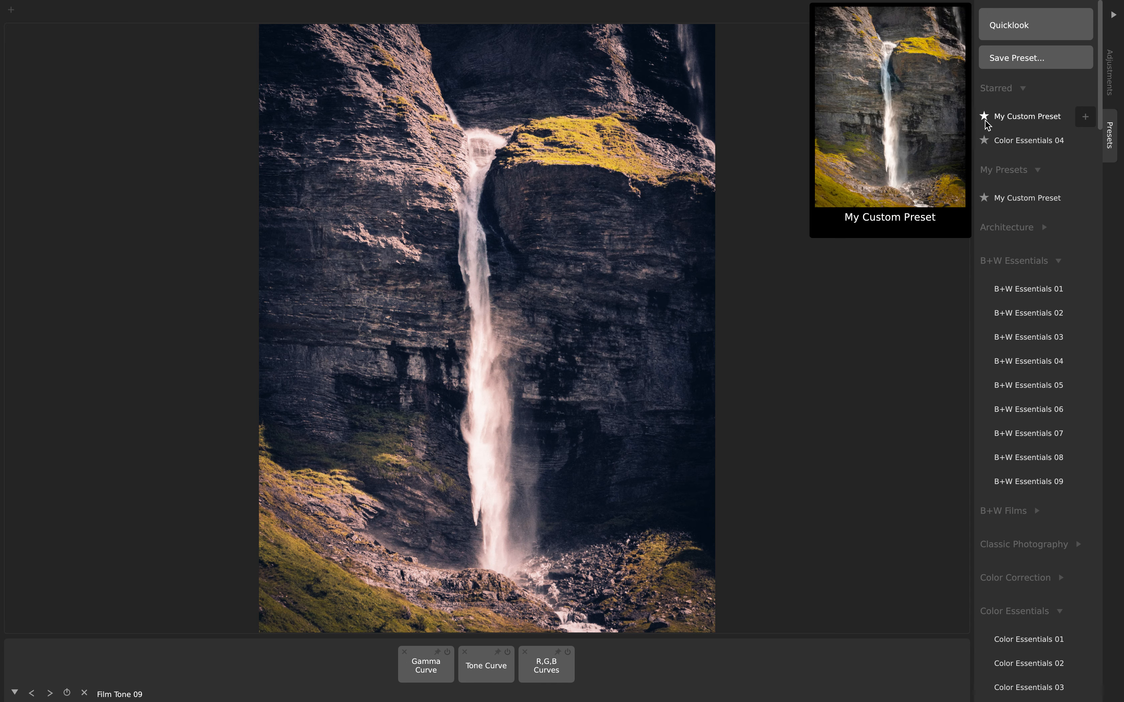
click(985, 117)
click(985, 118)
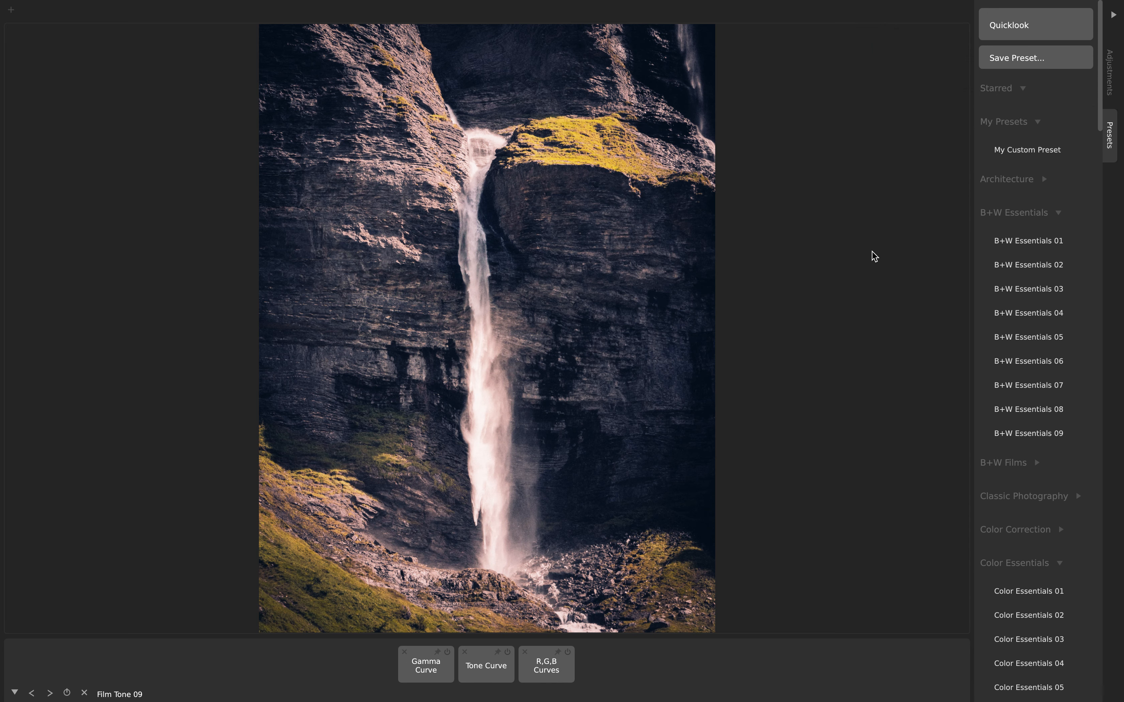
click(84, 692)
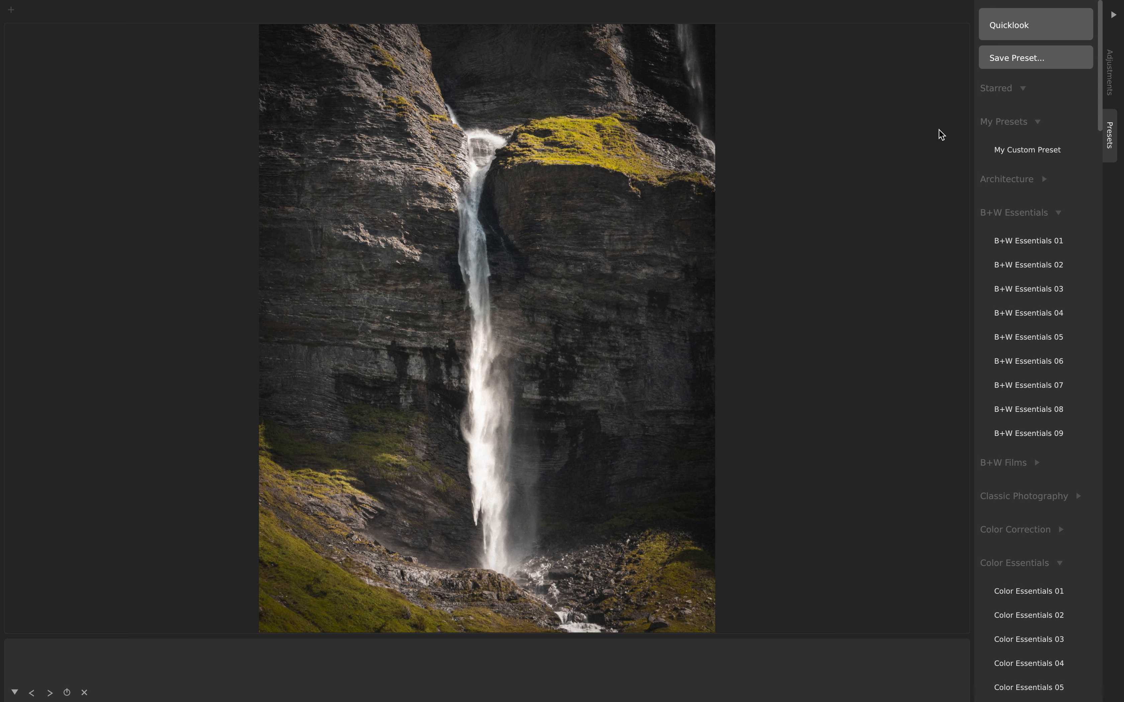
Step: Add a Vignette adjustment to the photo and lessen its darkening towards the edges
click(1111, 80)
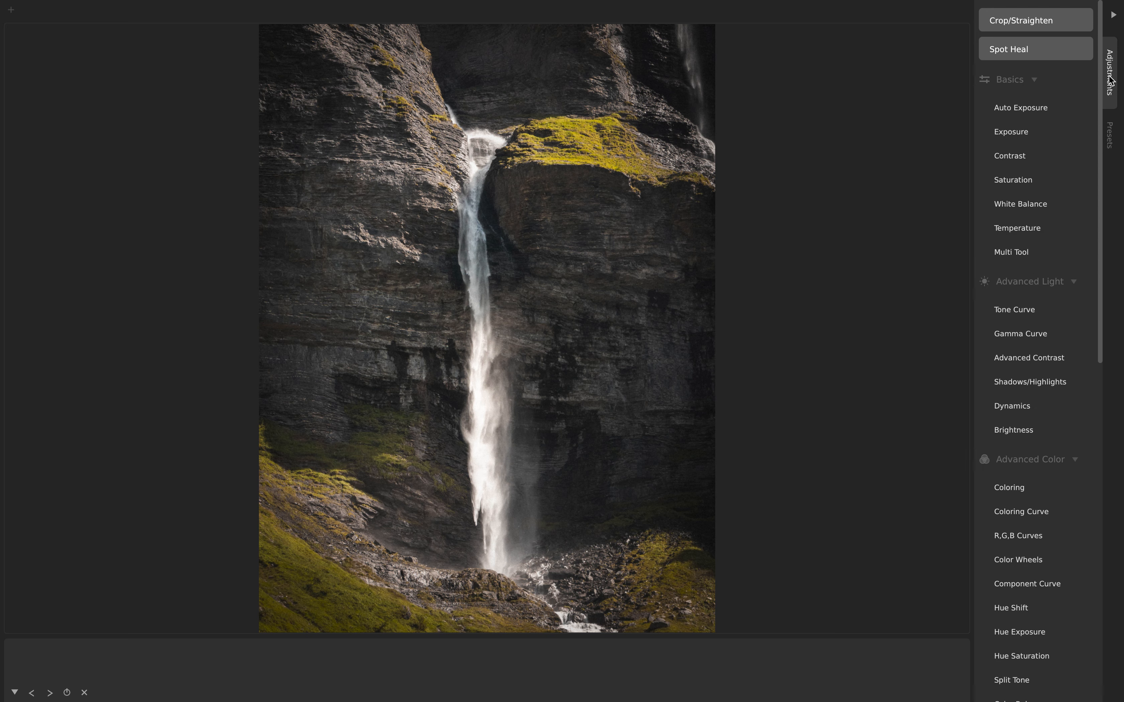
scroll(1029, 249, down, 10)
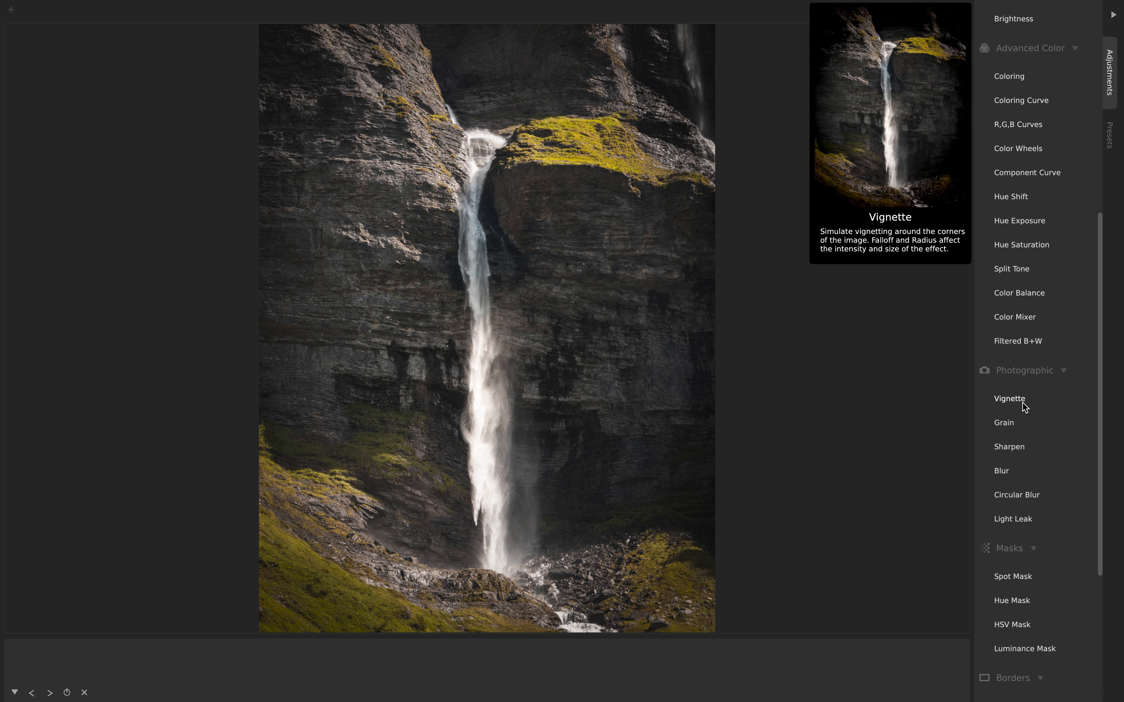
click(1011, 399)
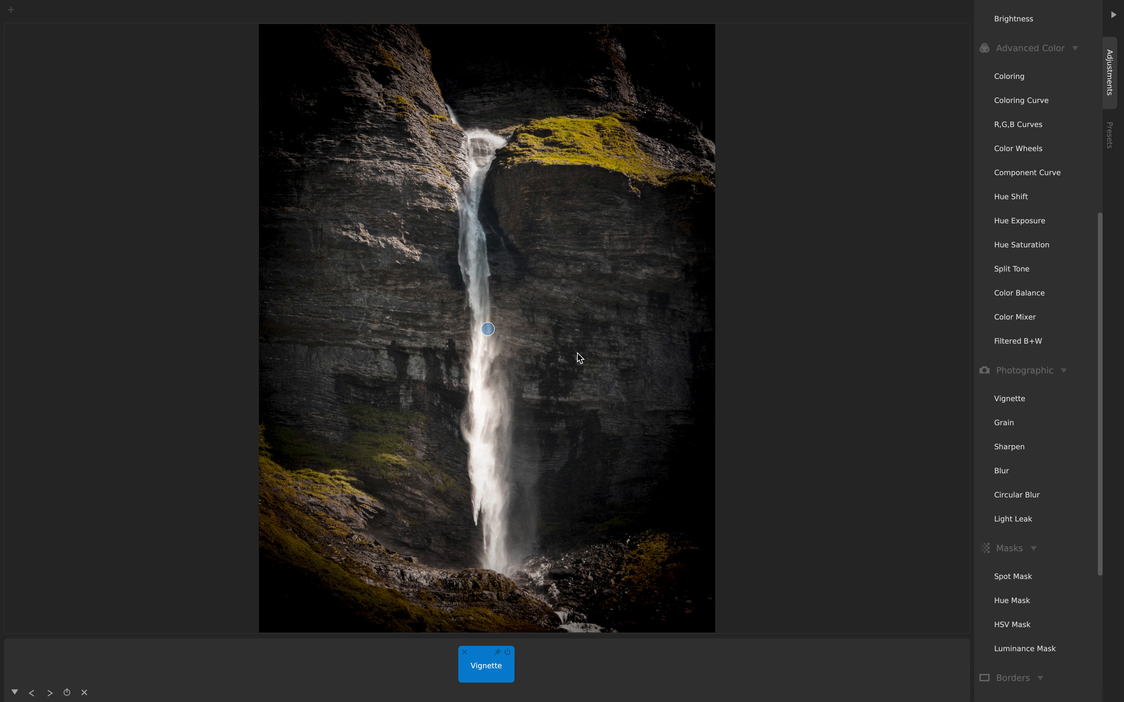
click(576, 658)
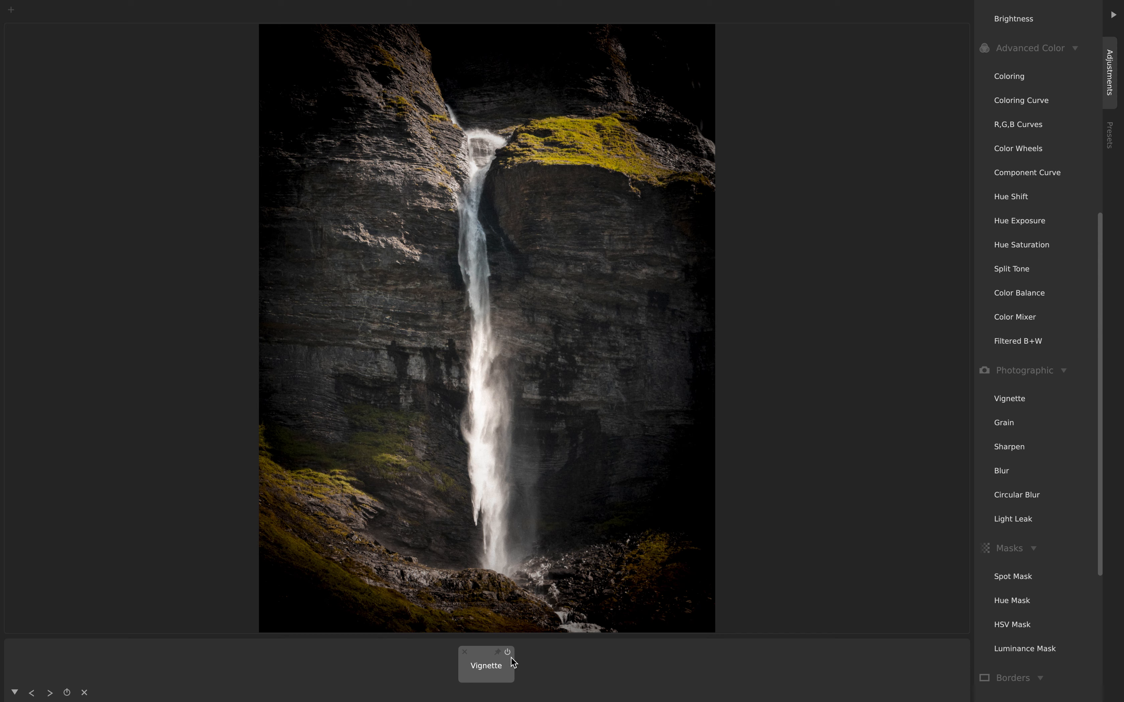
click(499, 672)
drag(765, 613, 820, 597)
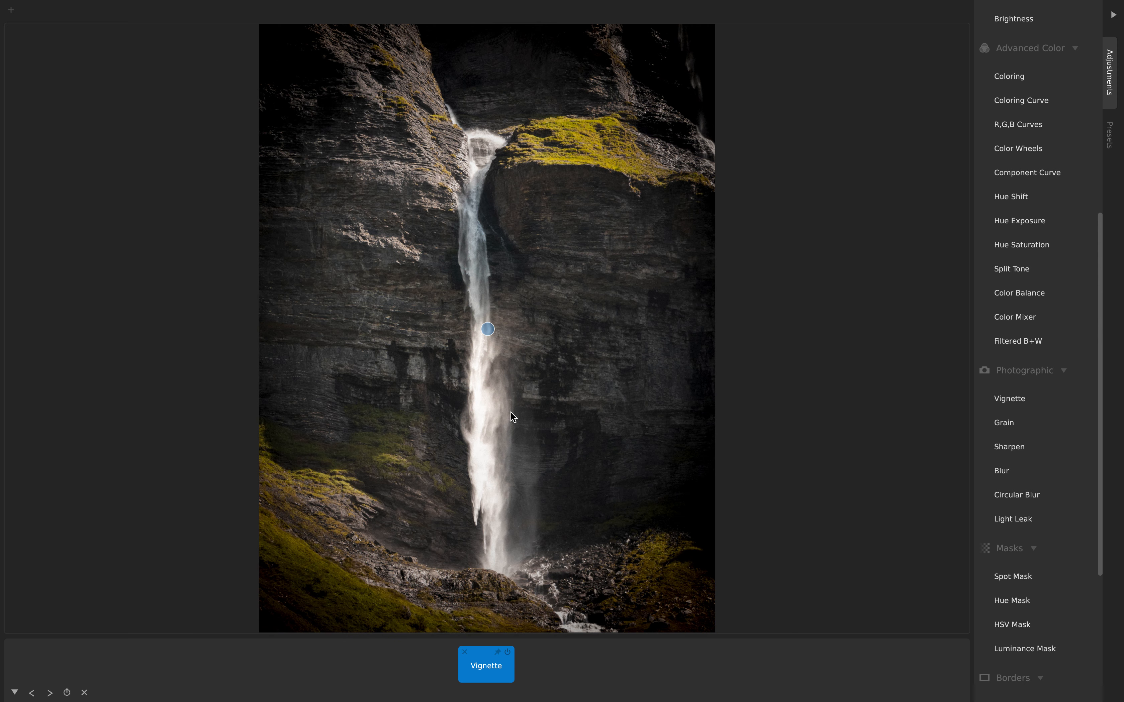
Step: Shift the vignette's centre down and then up along the waterfall, and remove the Vignette adjustment
drag(488, 330, 489, 372)
drag(494, 417, 487, 297)
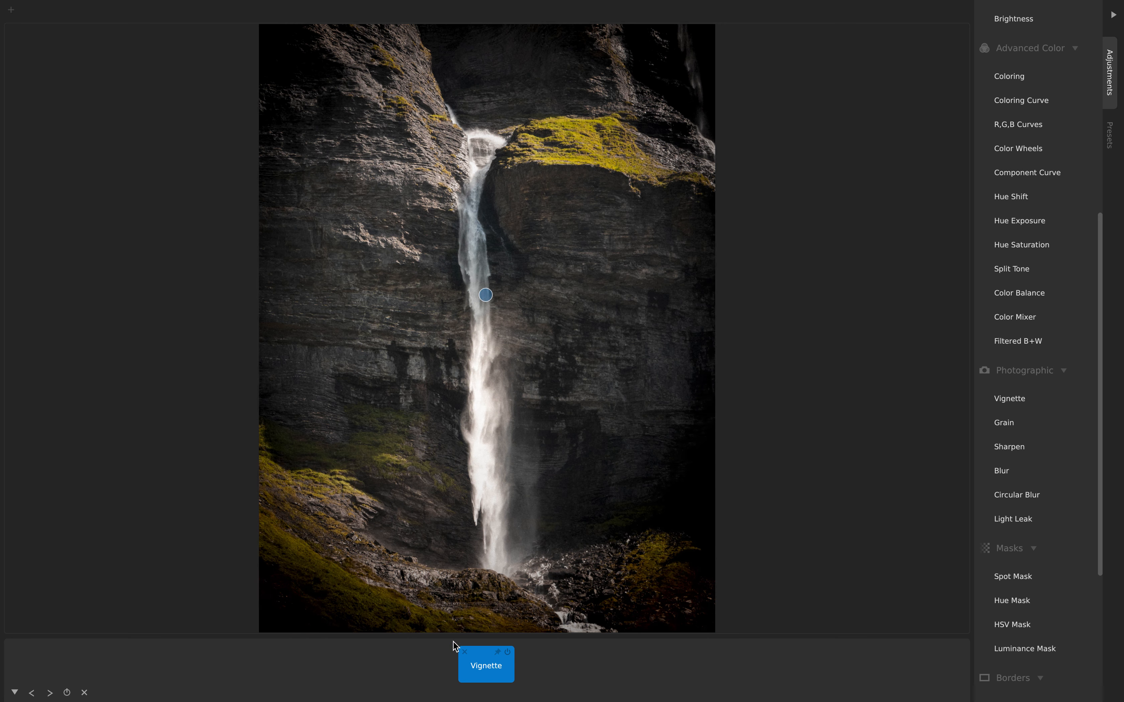
click(464, 653)
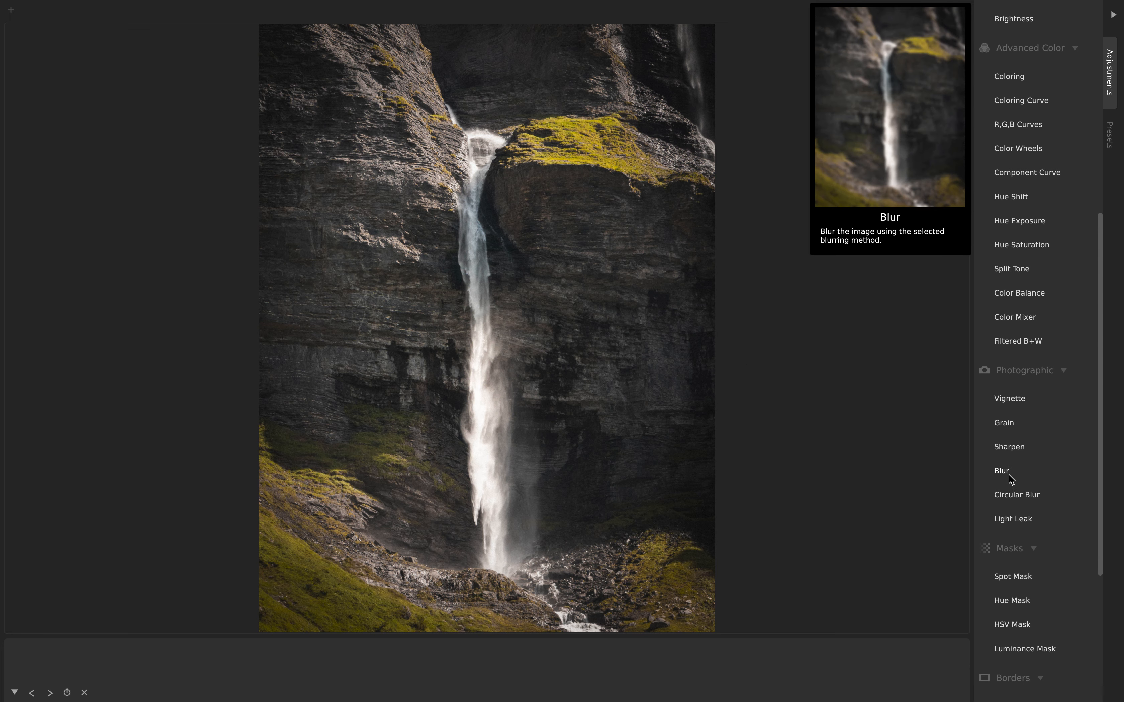
Step: Add a Circular Blur adjustment to the photo and look at its amount, falloff and radius settings
click(1013, 494)
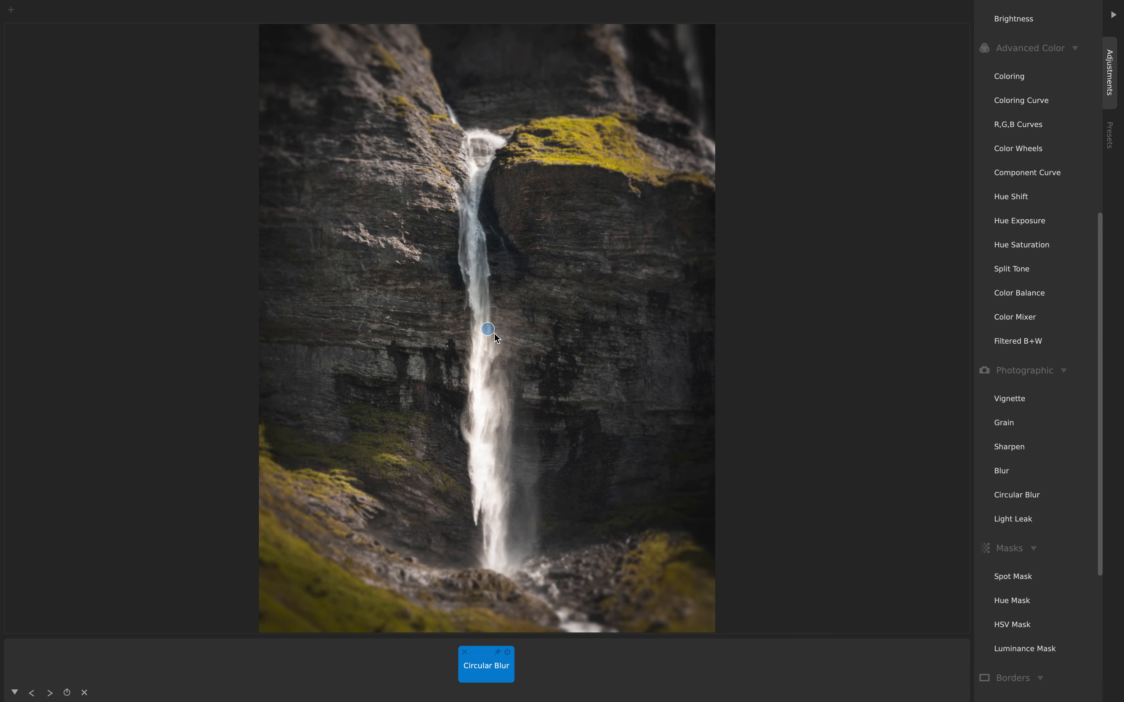
click(498, 679)
click(498, 671)
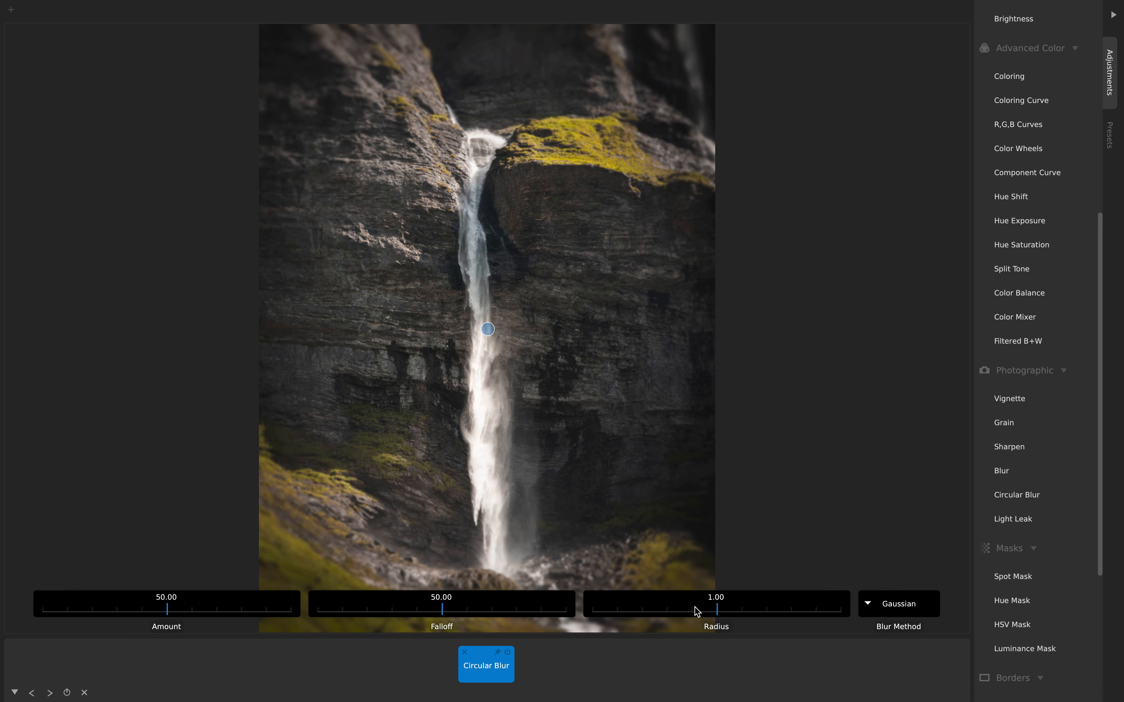
click(551, 668)
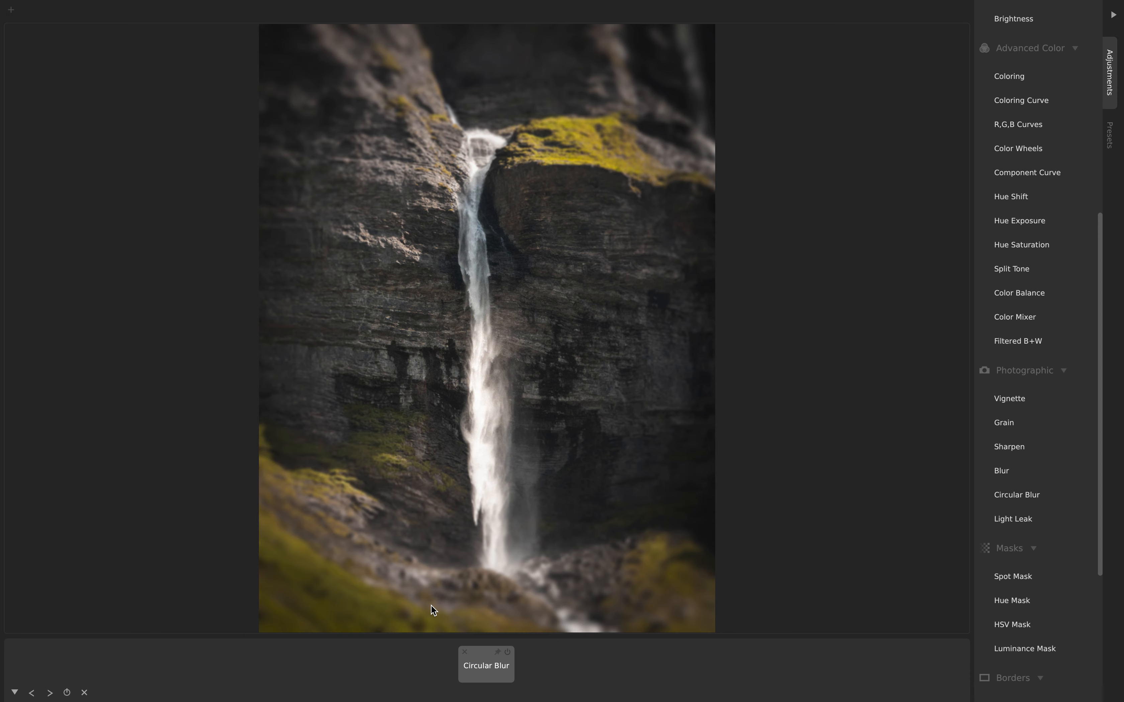
Step: Move the Circular Blur's centre to the lower waterfall, near its top and back to the middle, then remove the adjustment
click(511, 659)
drag(491, 327, 486, 494)
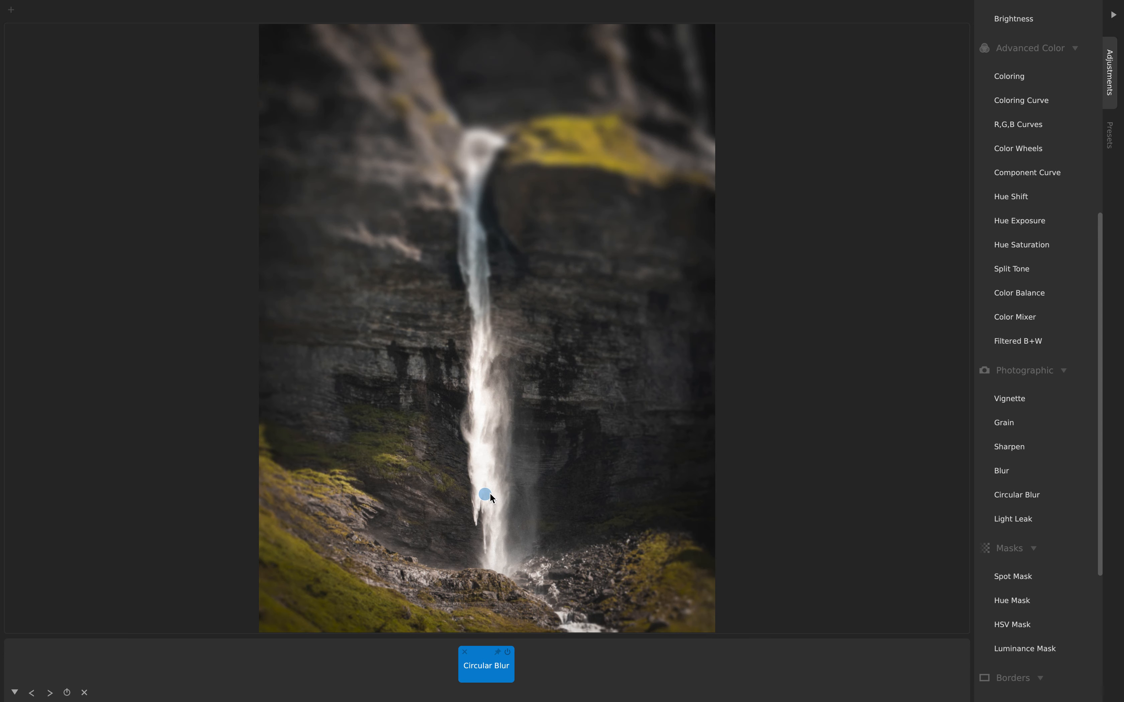
drag(487, 496, 485, 202)
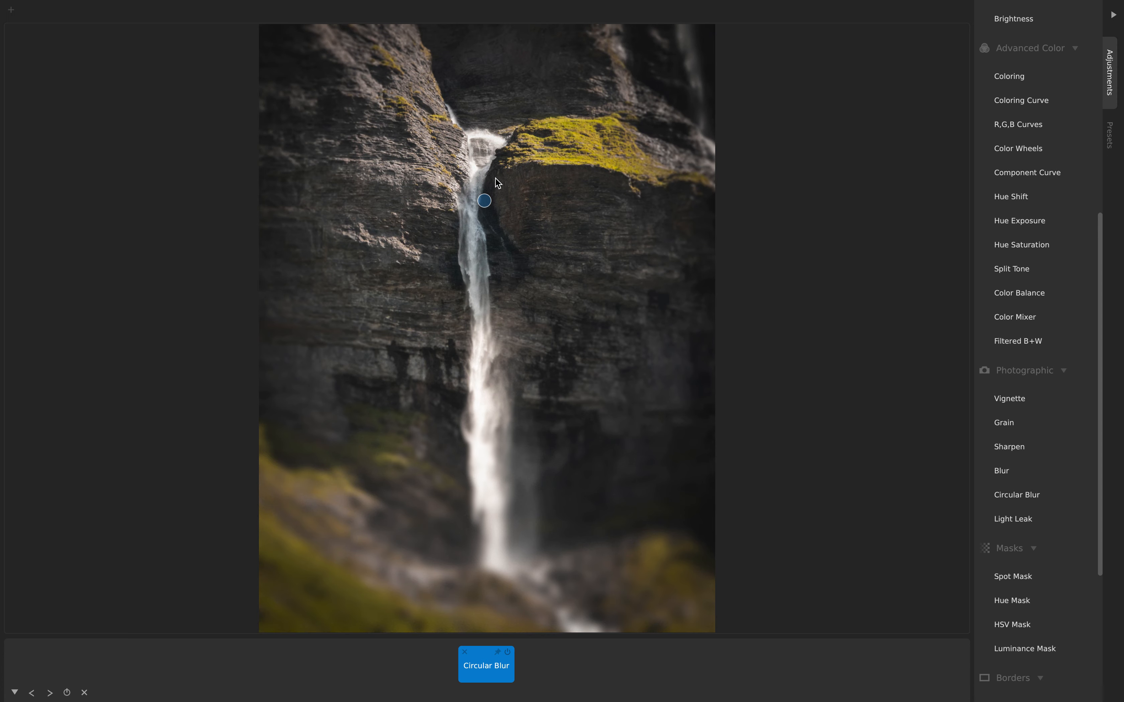
drag(485, 201, 481, 326)
click(572, 697)
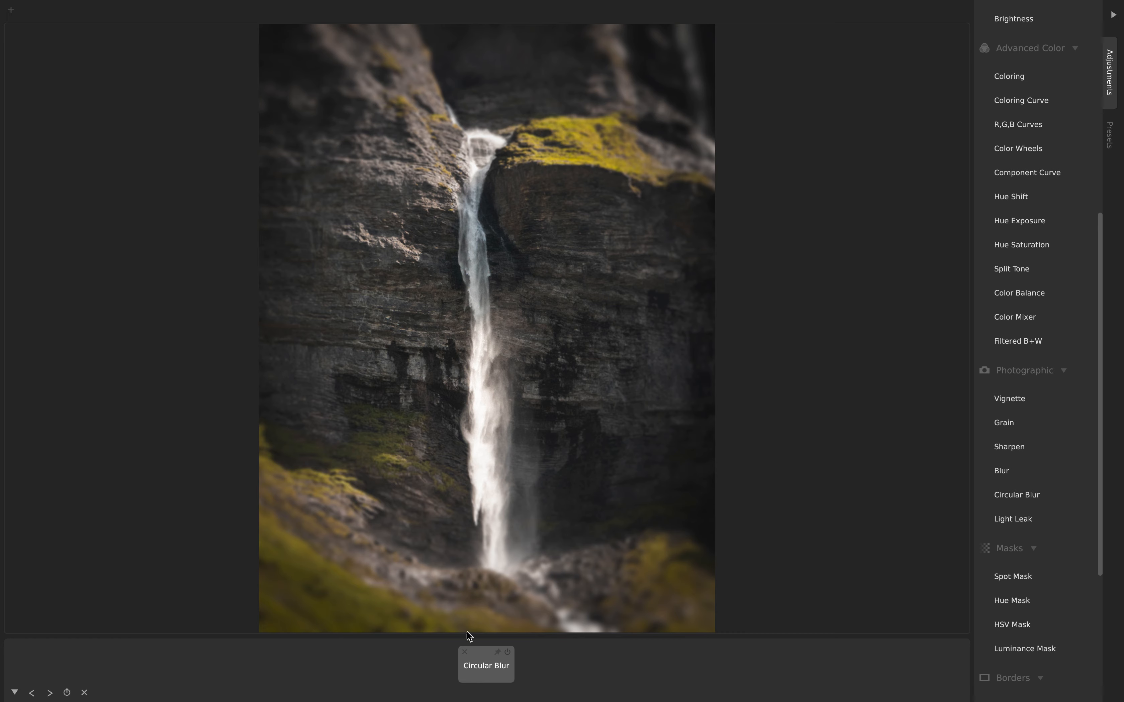
click(464, 652)
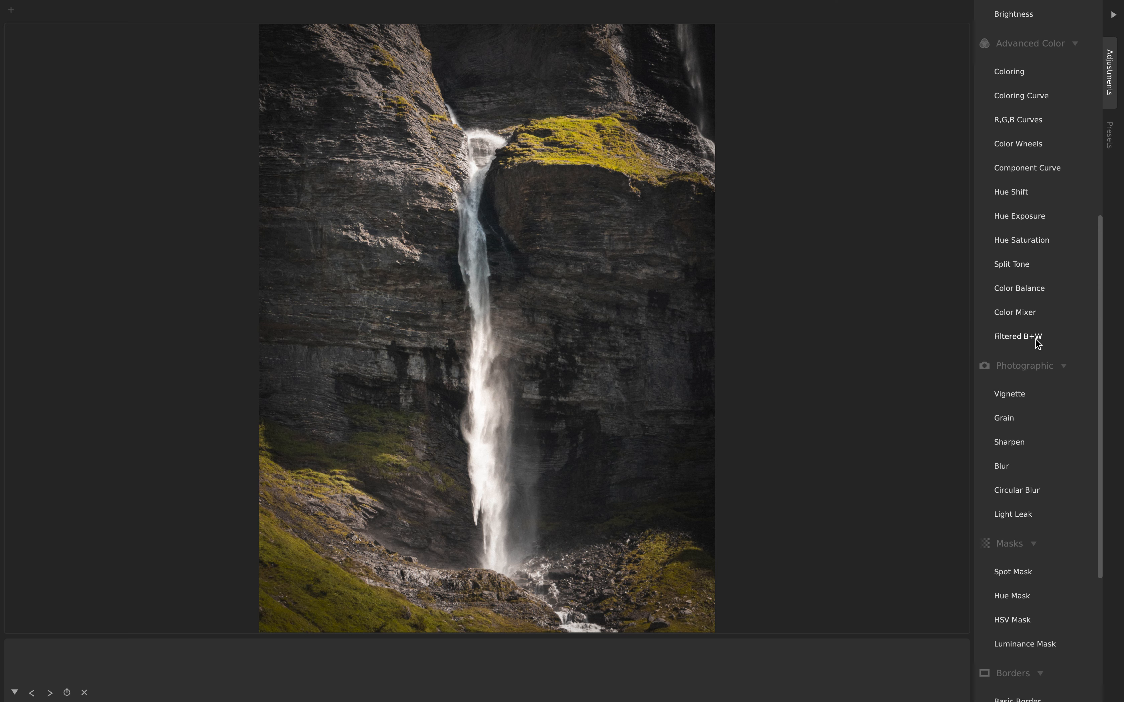
Step: Add a Spot Mask centred on the photo, keeping its default settings
scroll(1035, 340, down, 2)
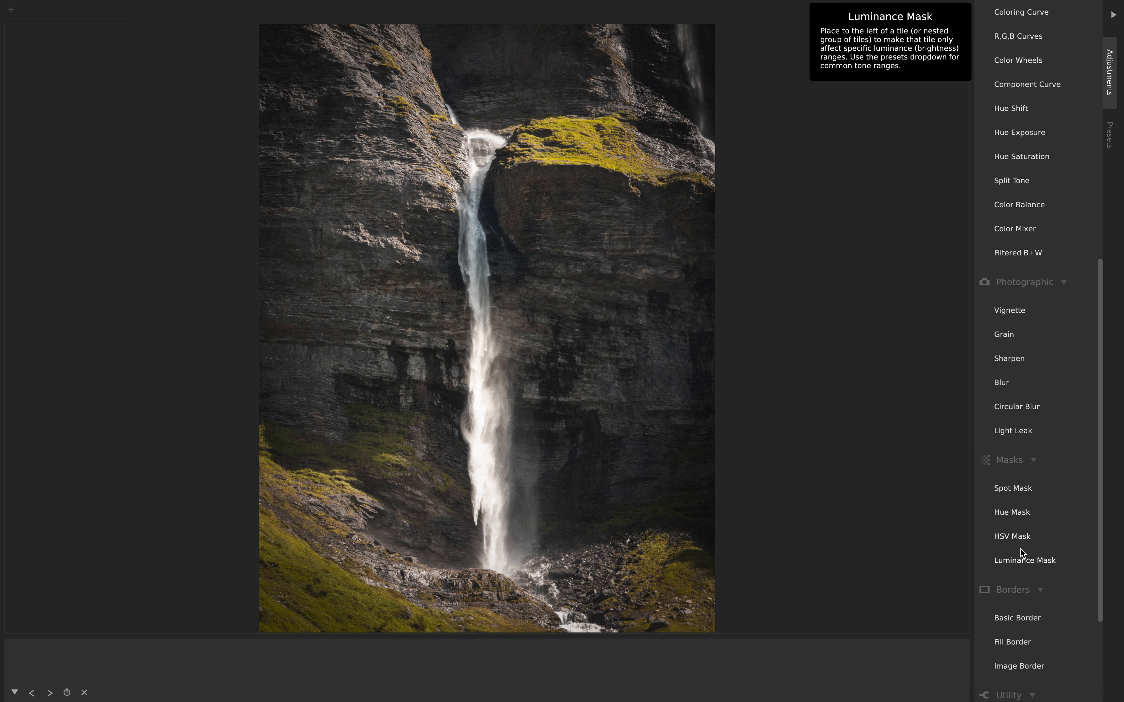
click(1013, 489)
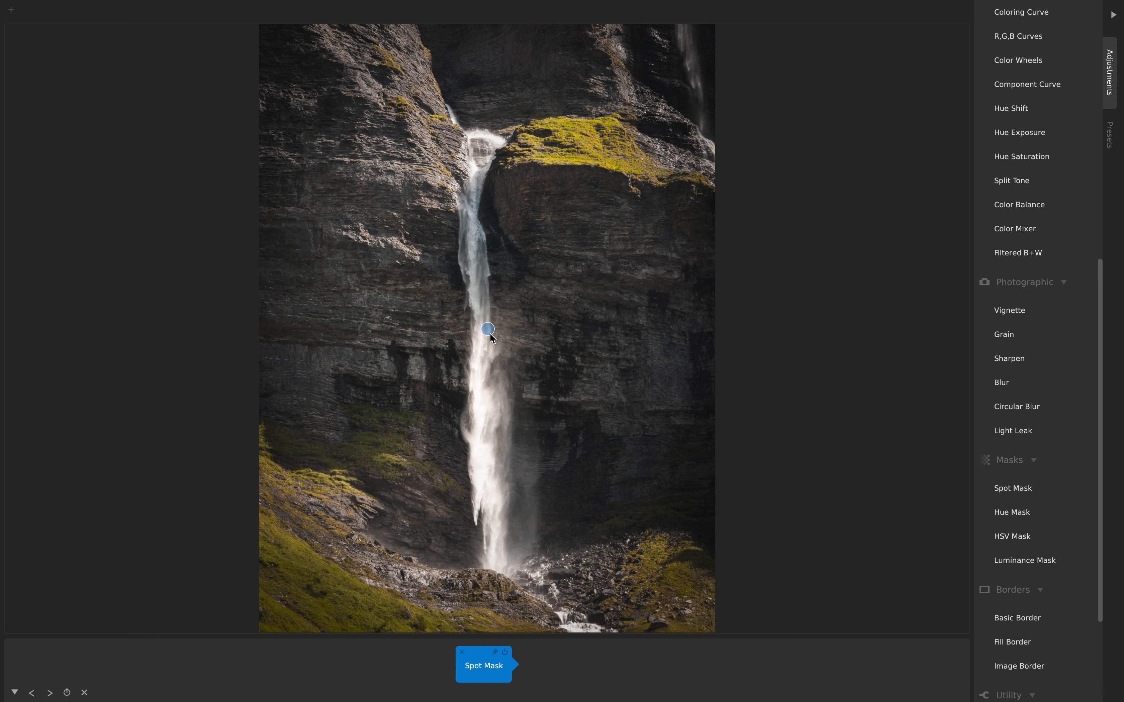
mouse_move(510, 668)
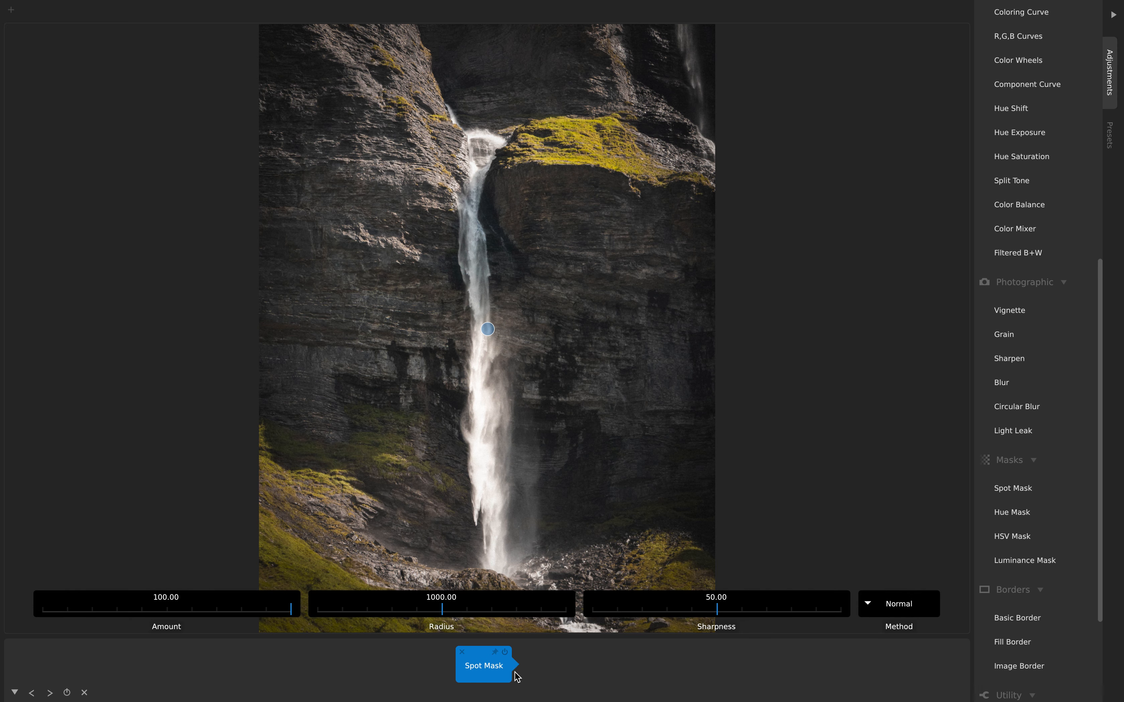
click(568, 659)
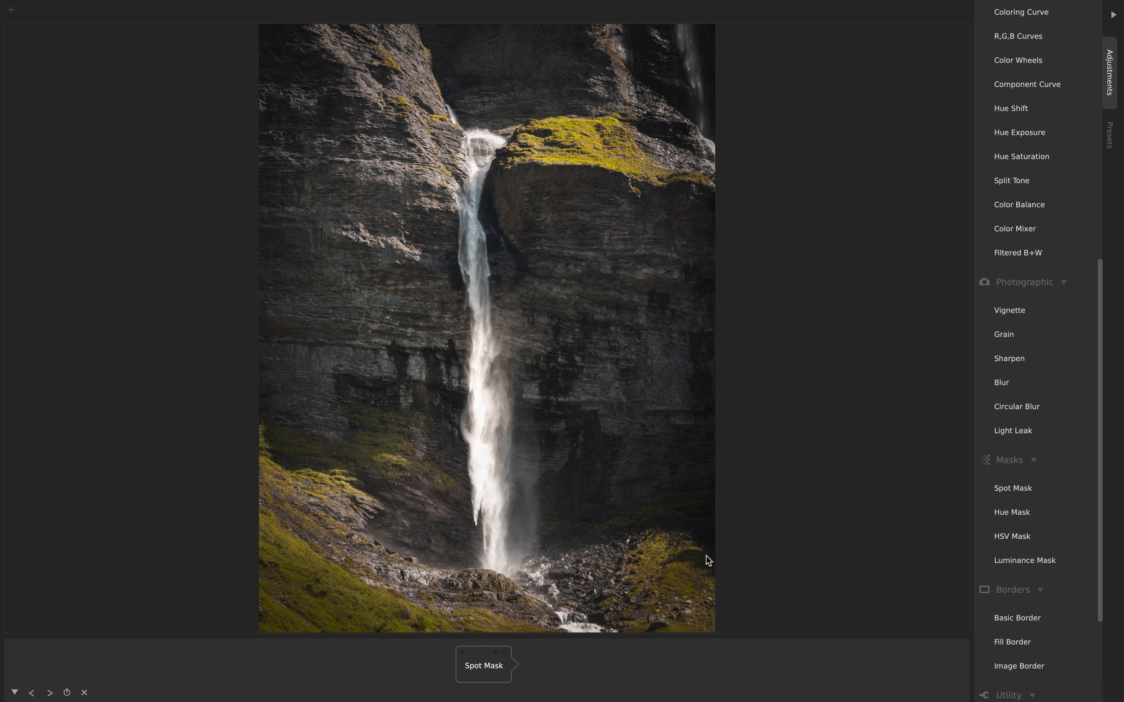
Step: Add an Exposure adjustment after the Spot Mask and raise its amount to brighten the masked area
scroll(1002, 269, up, 10)
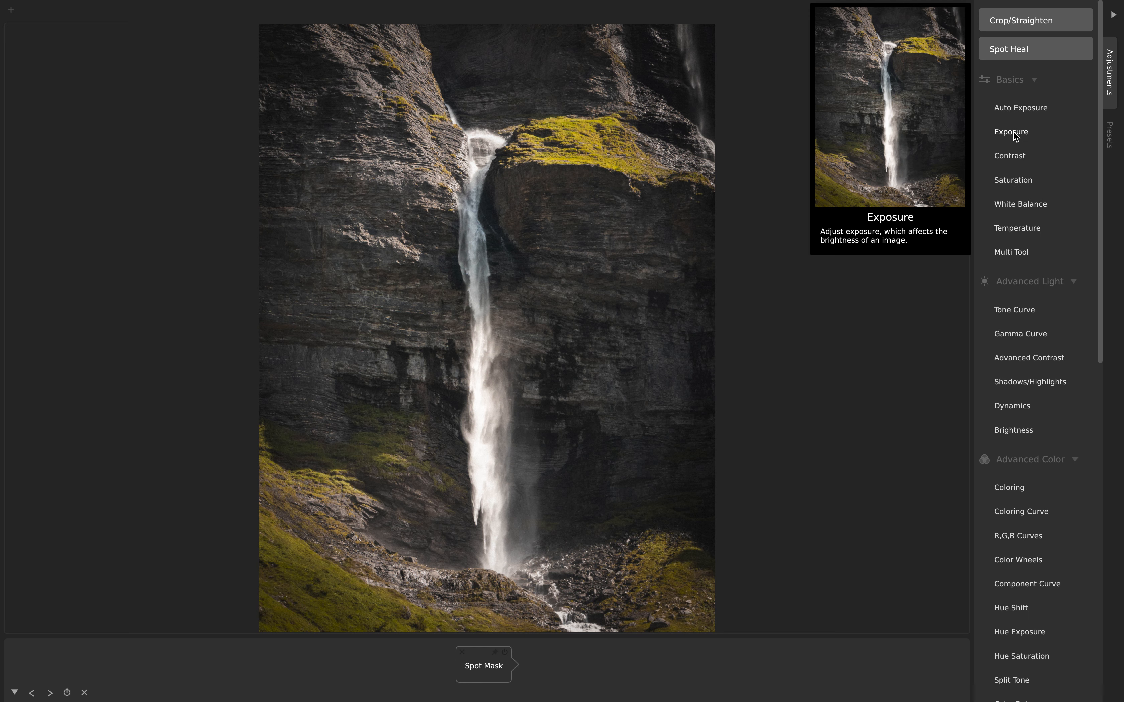
click(1012, 133)
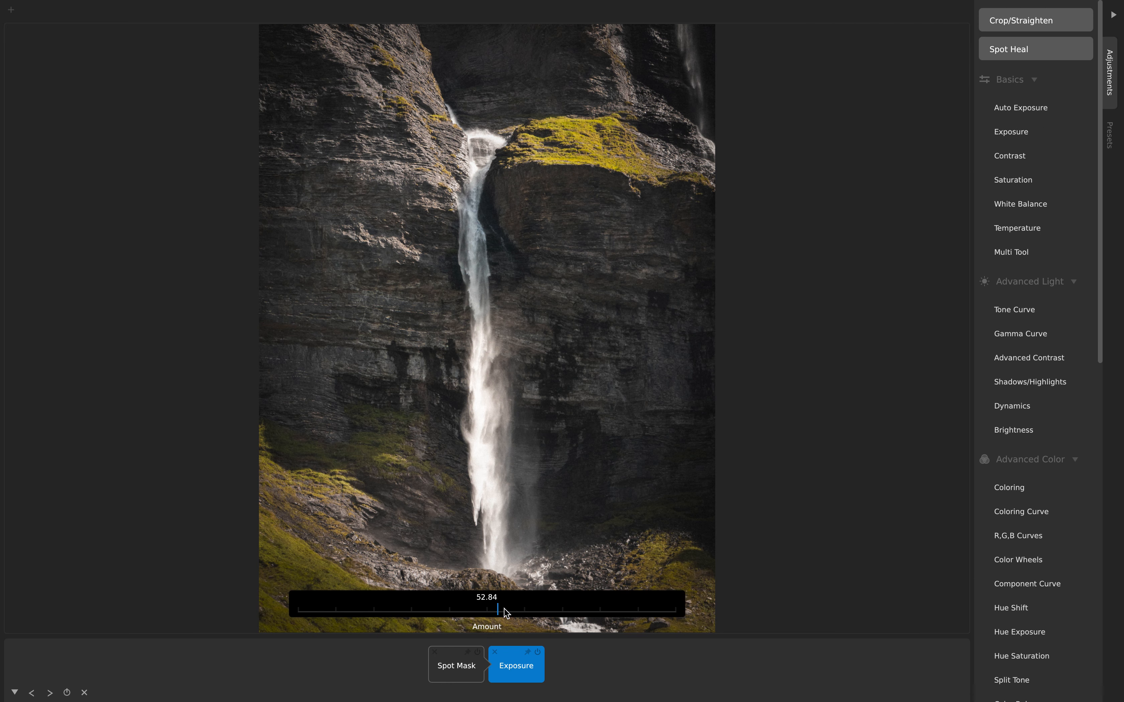
click(613, 617)
mouse_move(613, 617)
mouse_down()
mouse_move(536, 616)
mouse_move(594, 617)
mouse_move(570, 617)
mouse_up()
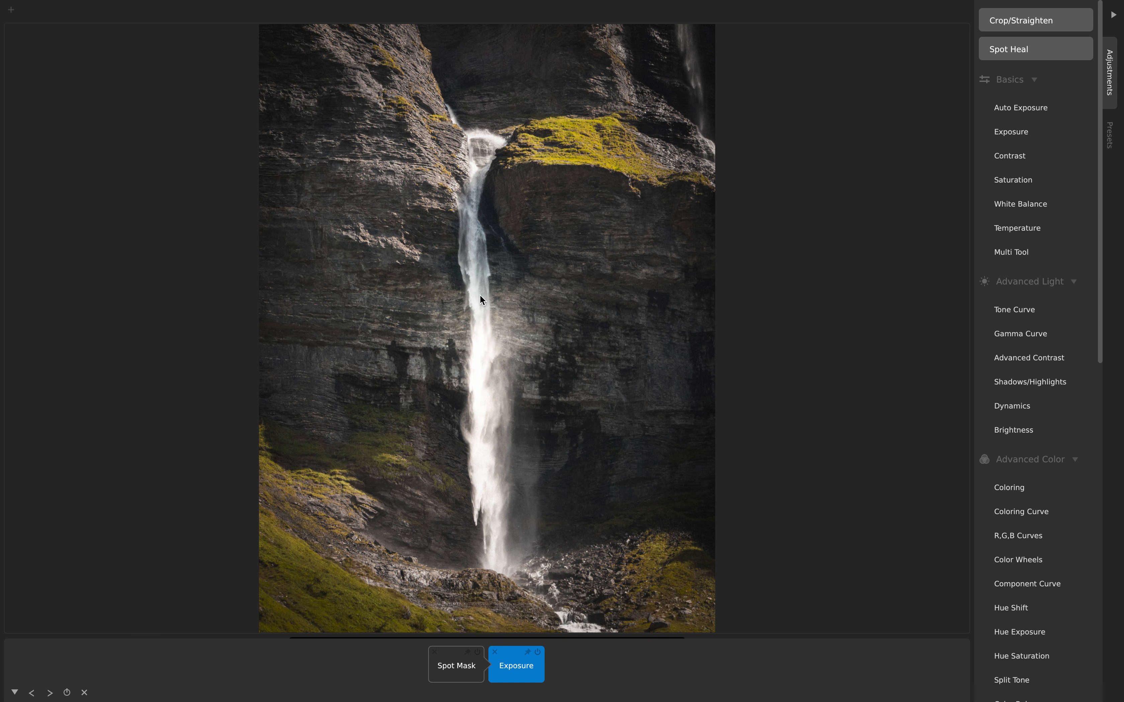
Step: Enlarge the Spot Mask's radius to about 2112
click(454, 668)
mouse_move(445, 609)
mouse_down()
mouse_move(534, 607)
mouse_move(418, 622)
mouse_move(498, 623)
mouse_up()
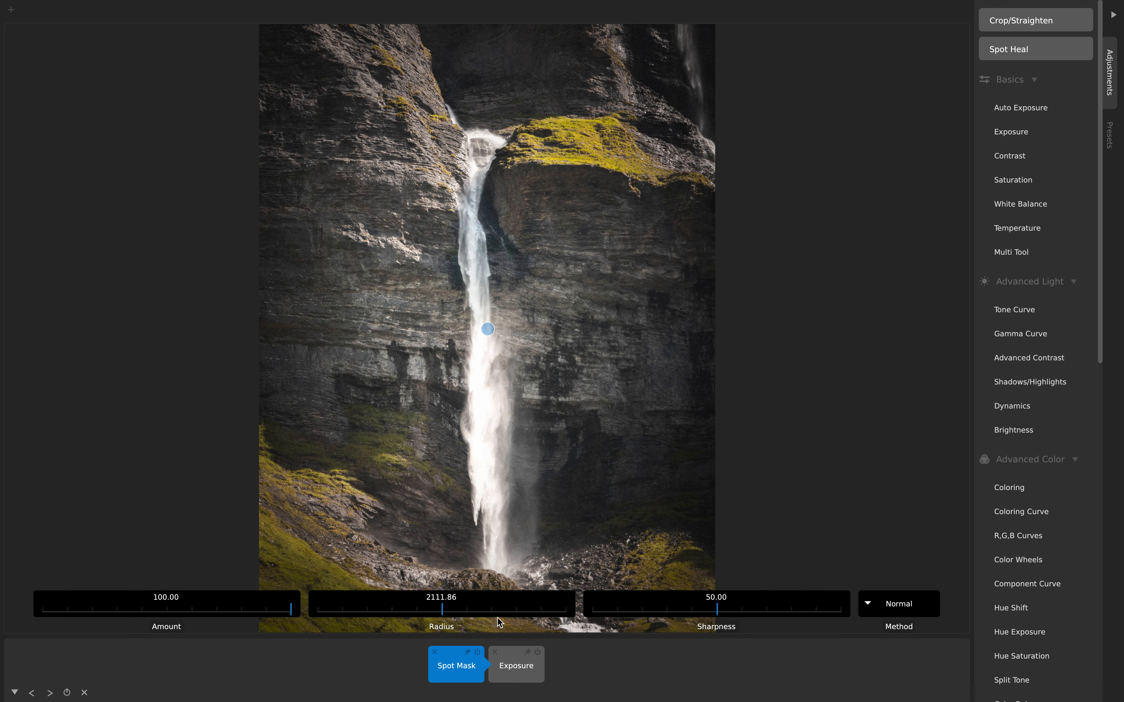
Step: Lower the amount of the Exposure linked to the Spot Mask to 65.78
click(516, 666)
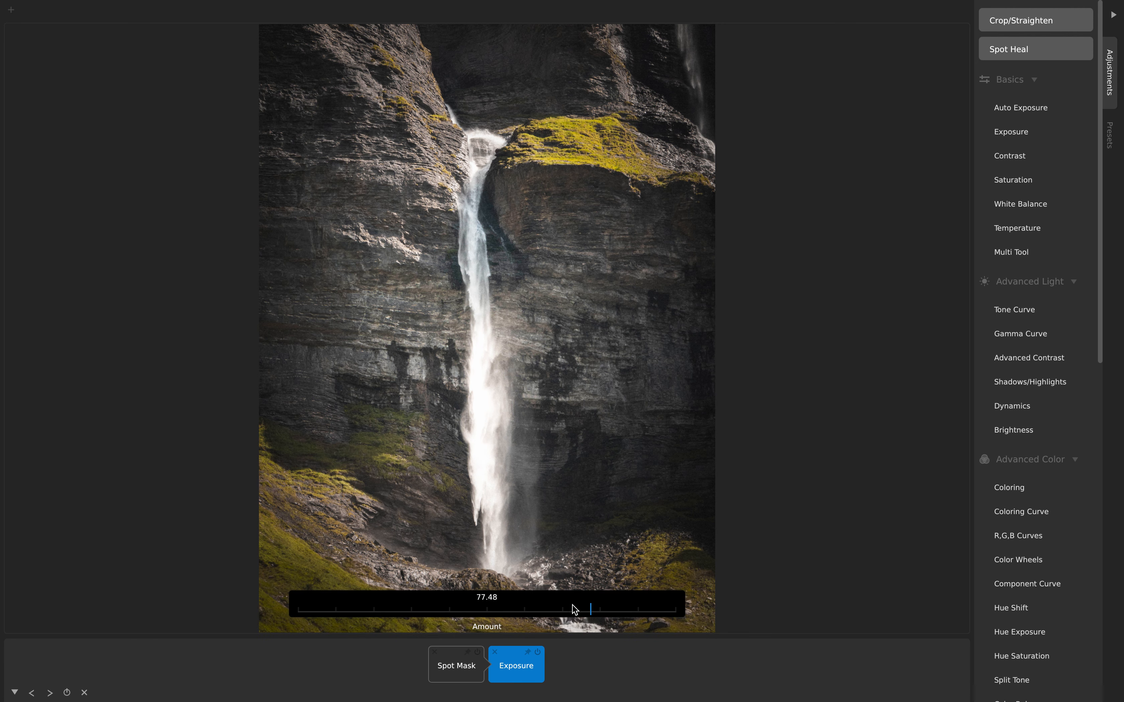
mouse_move(581, 607)
mouse_down()
mouse_move(362, 622)
mouse_move(615, 620)
mouse_move(548, 621)
mouse_up()
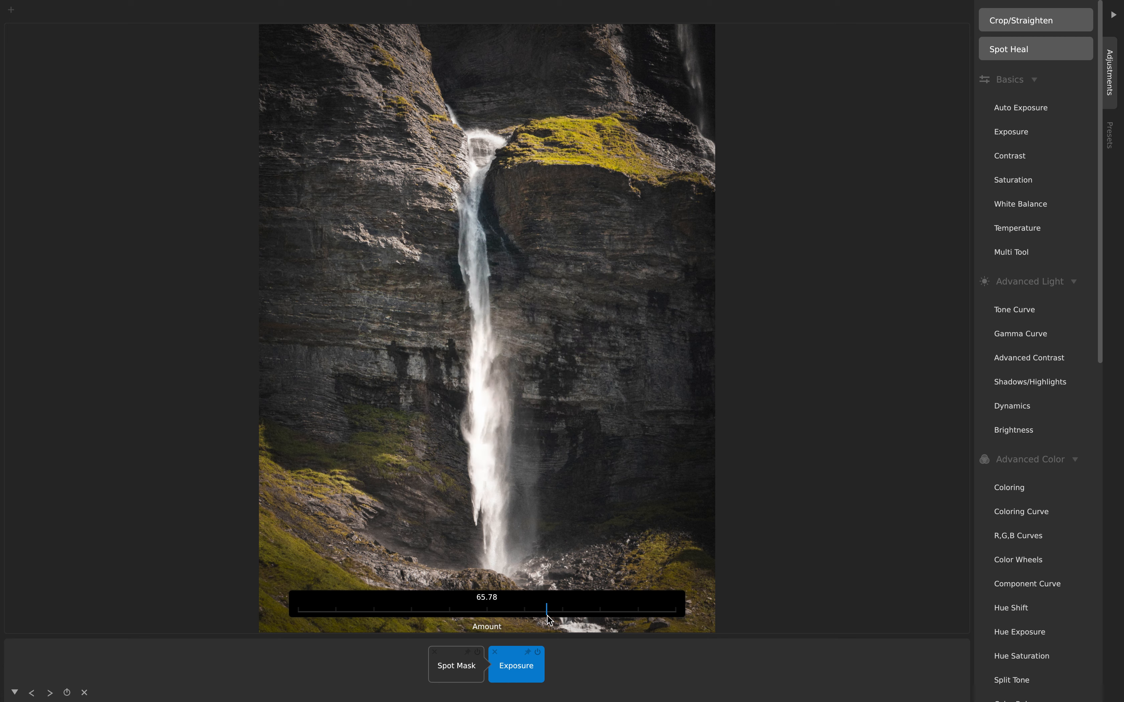
Step: Replace the Exposure after the Spot Mask with a Temperature adjustment and lower its amount
click(495, 653)
click(1012, 232)
drag(492, 618, 399, 628)
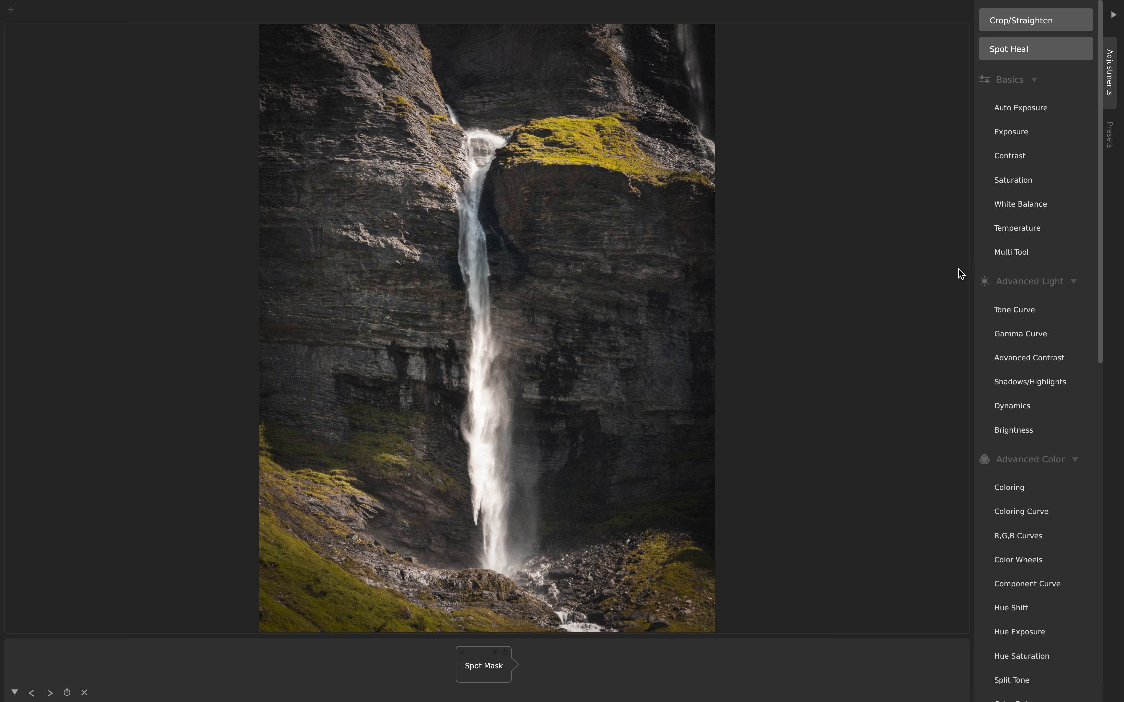
Step: Add an Exposure adjustment after the Spot Mask and raise its amount to about 66.67
click(1016, 133)
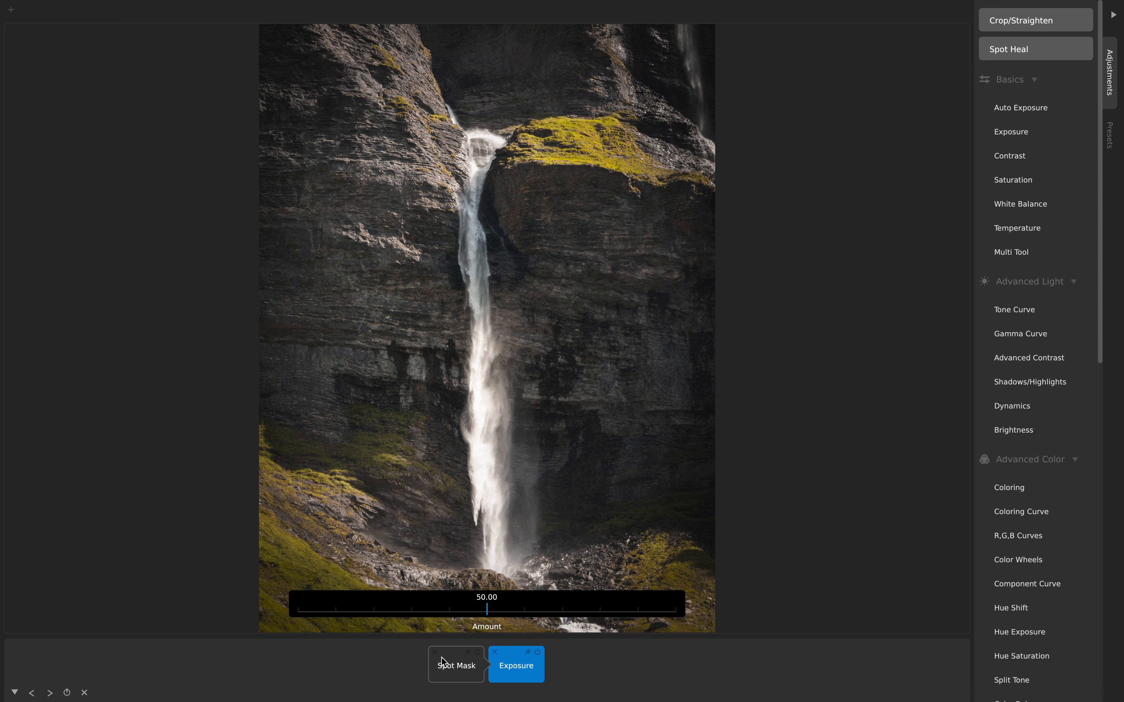
drag(489, 607, 553, 612)
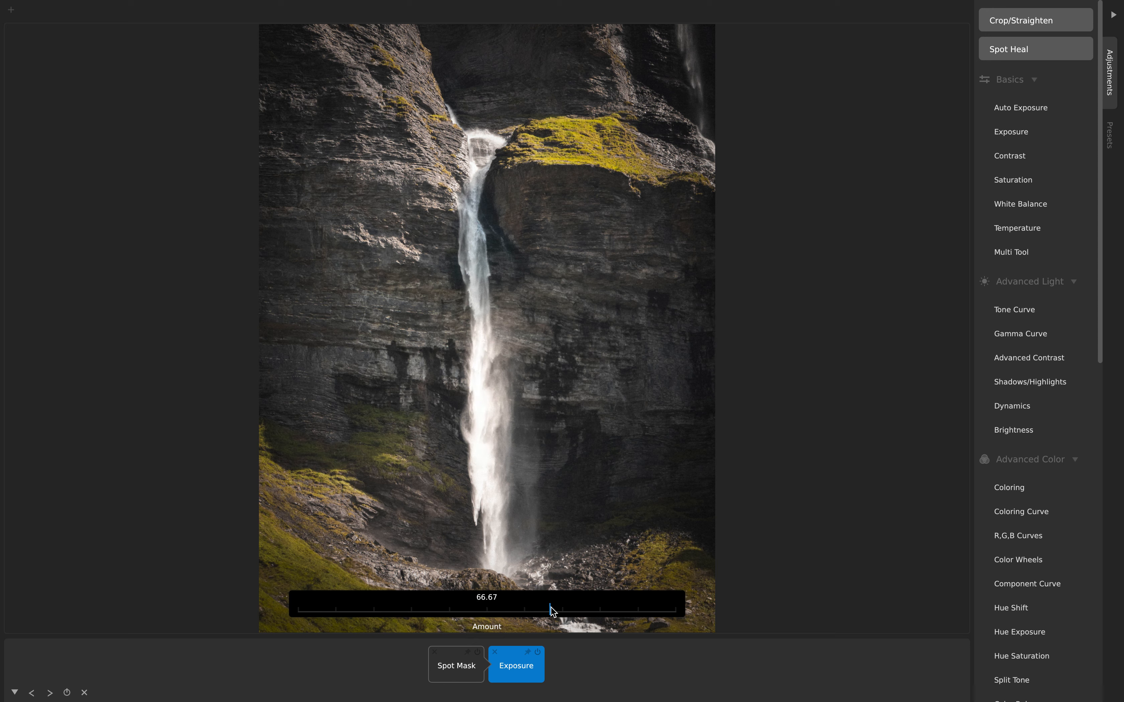
Step: Move the Spot Mask from the waterfall to the right-hand cliff face and raise its Exposure amount to 78.55
click(457, 668)
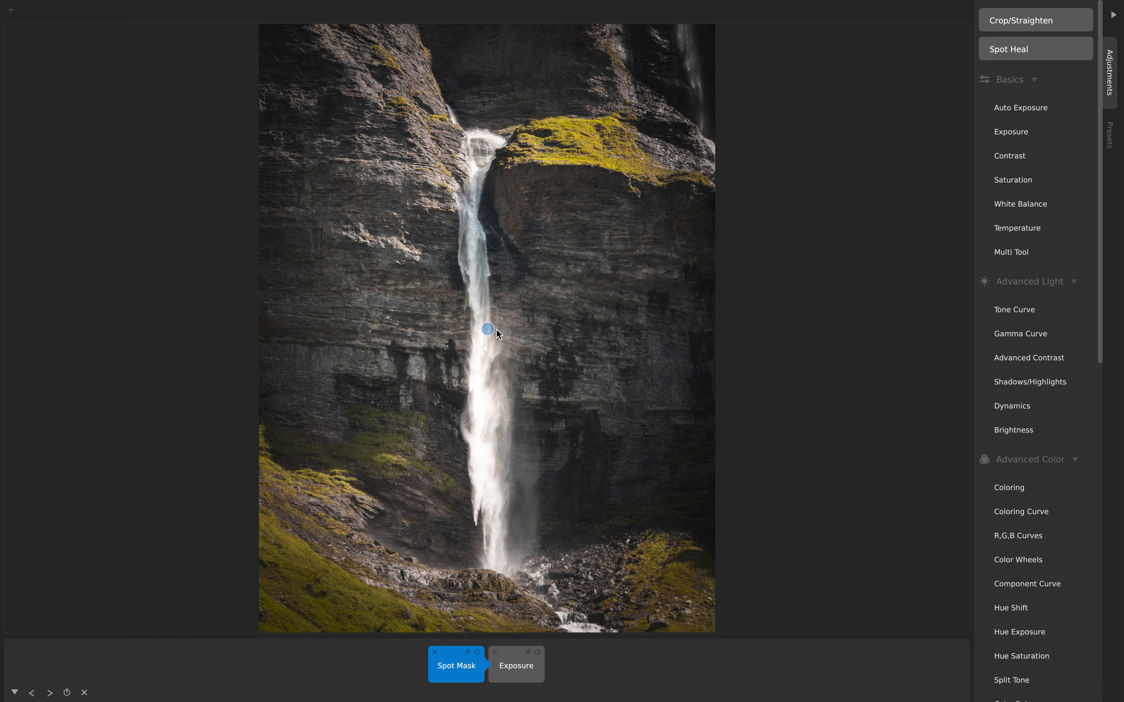
drag(491, 327, 655, 368)
click(518, 656)
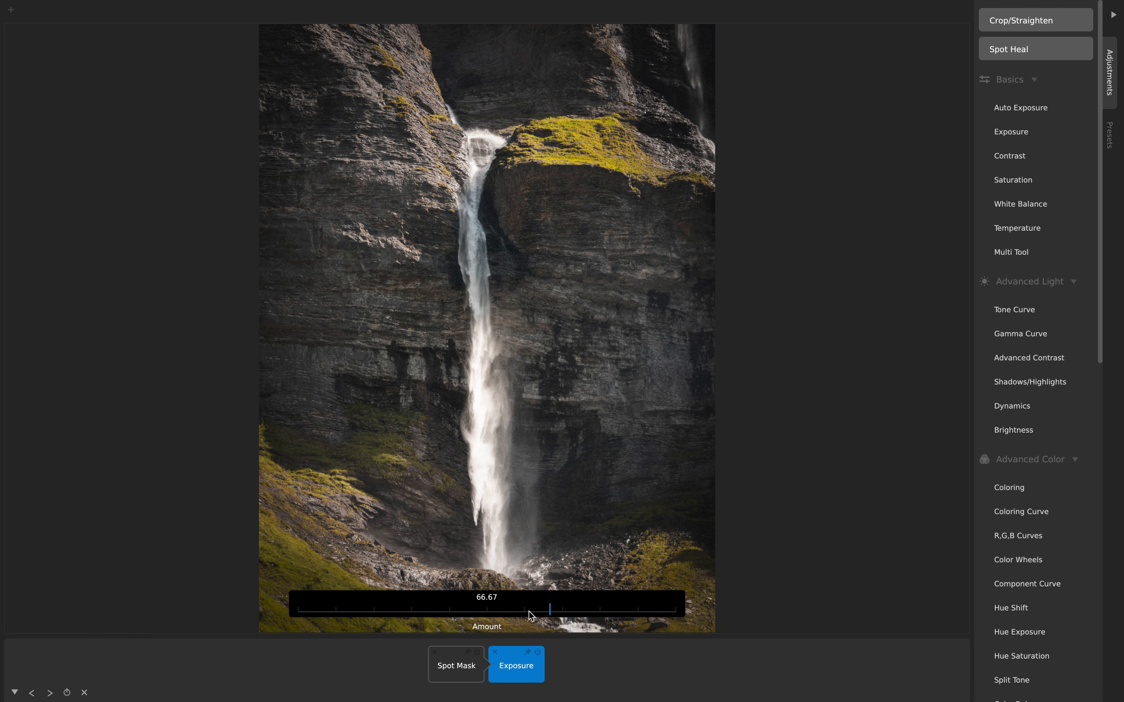
drag(564, 613, 595, 610)
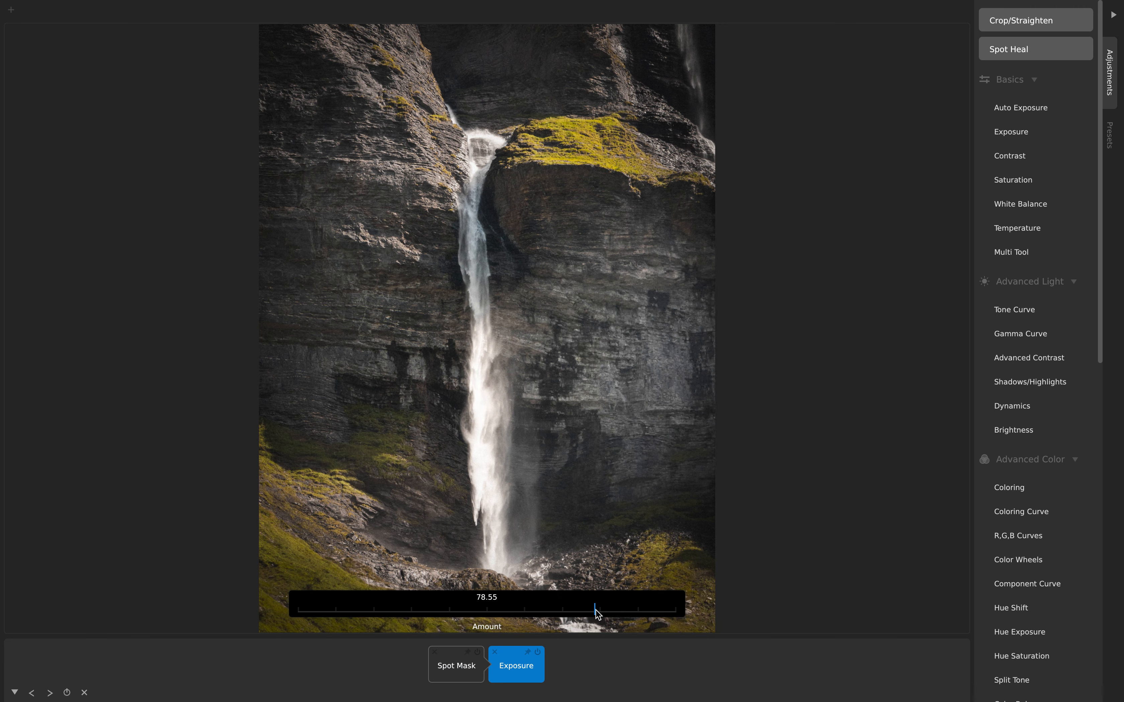
click(596, 677)
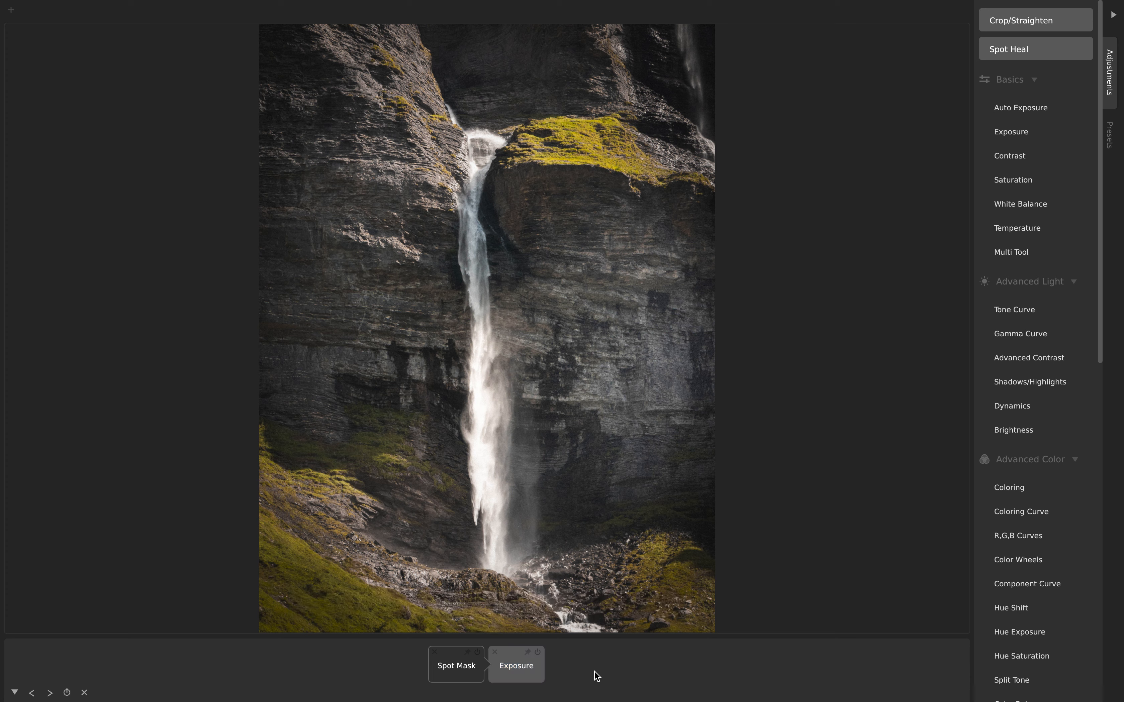
Step: Shift the Spot Mask slightly up and to the right on the right-hand cliff face
click(447, 677)
click(506, 681)
click(456, 669)
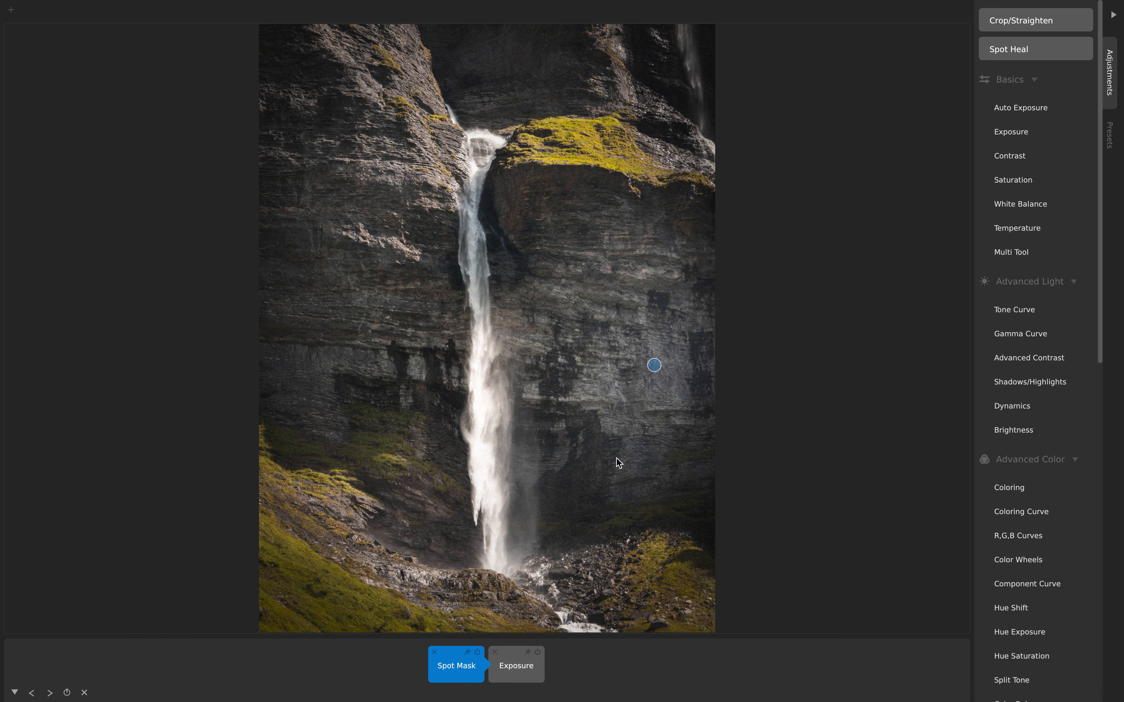
drag(657, 367, 674, 348)
Step: Lower the linked Exposure amount to about 35.99 and move the Spot Mask to the lower-left cliff above the grassy slope
click(518, 669)
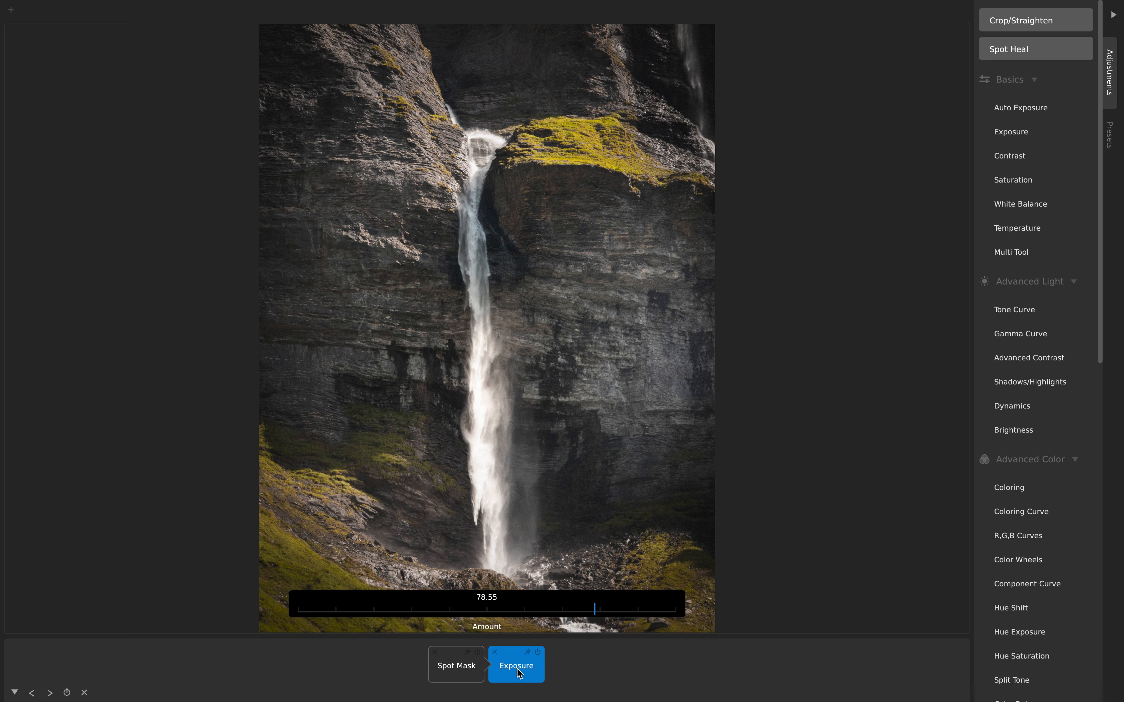
mouse_move(587, 613)
mouse_down()
mouse_move(420, 613)
mouse_move(437, 614)
mouse_up()
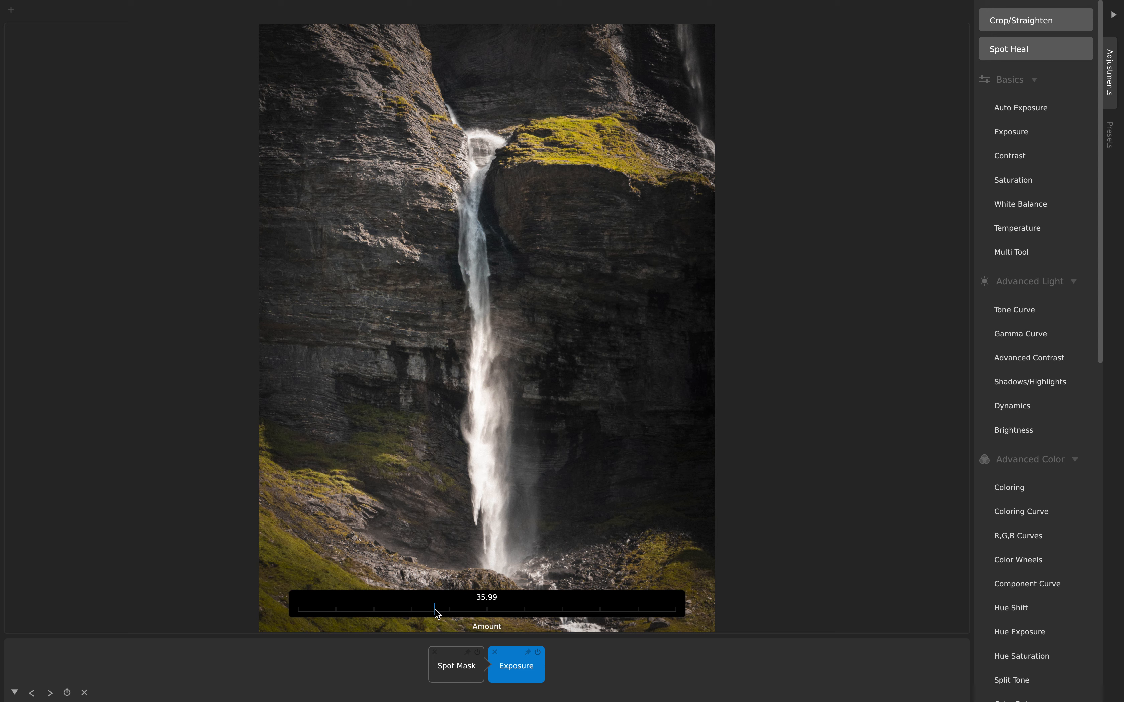
click(451, 673)
drag(673, 345, 328, 441)
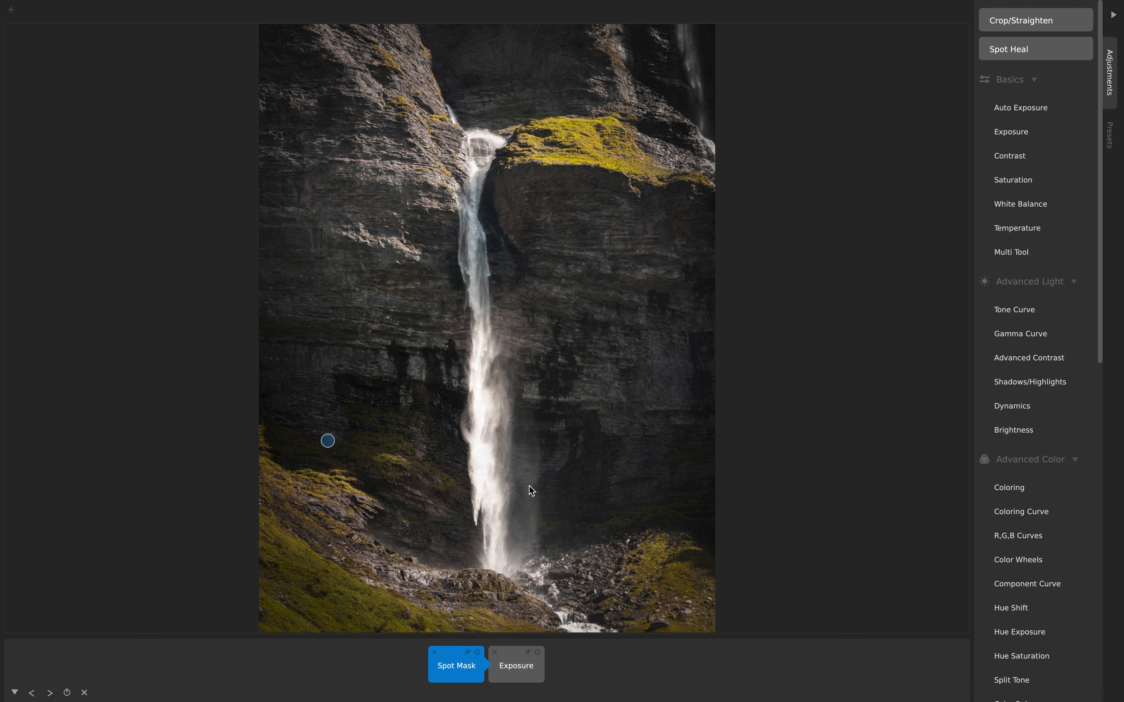
Step: Copy the Spot Mask and its Exposure together and paste them as a second pair in the adjustment chain
click(518, 669)
click(474, 669)
click(516, 668)
click(471, 670)
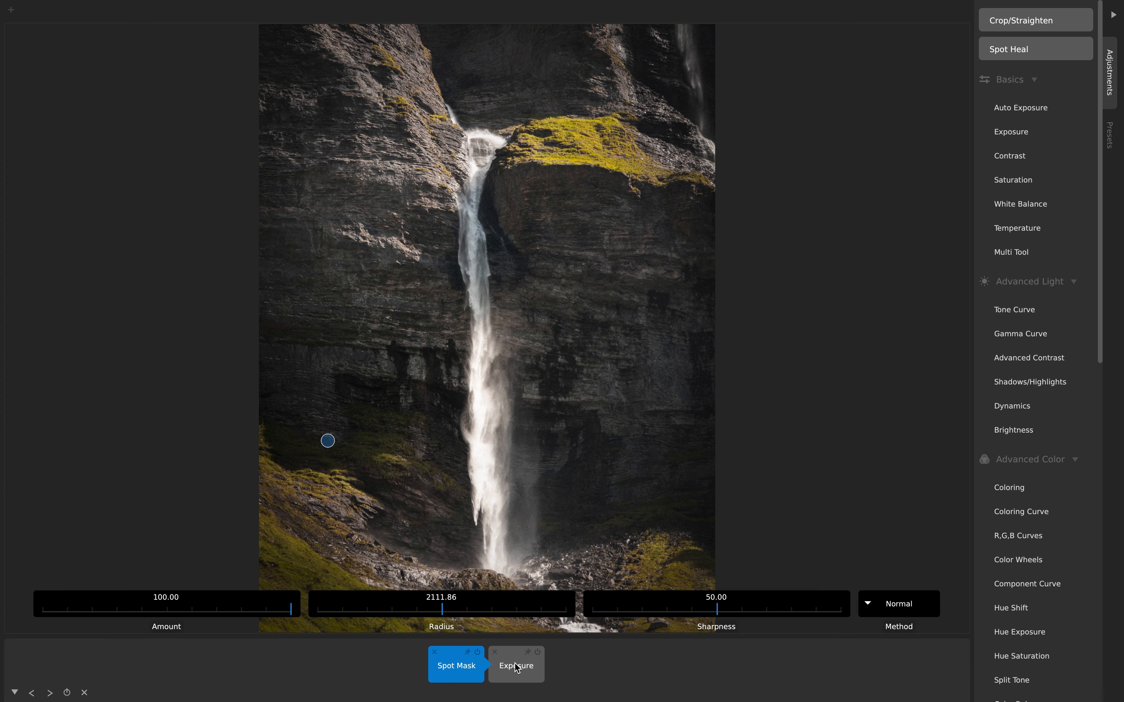
click(516, 667)
right_click(516, 667)
click(539, 622)
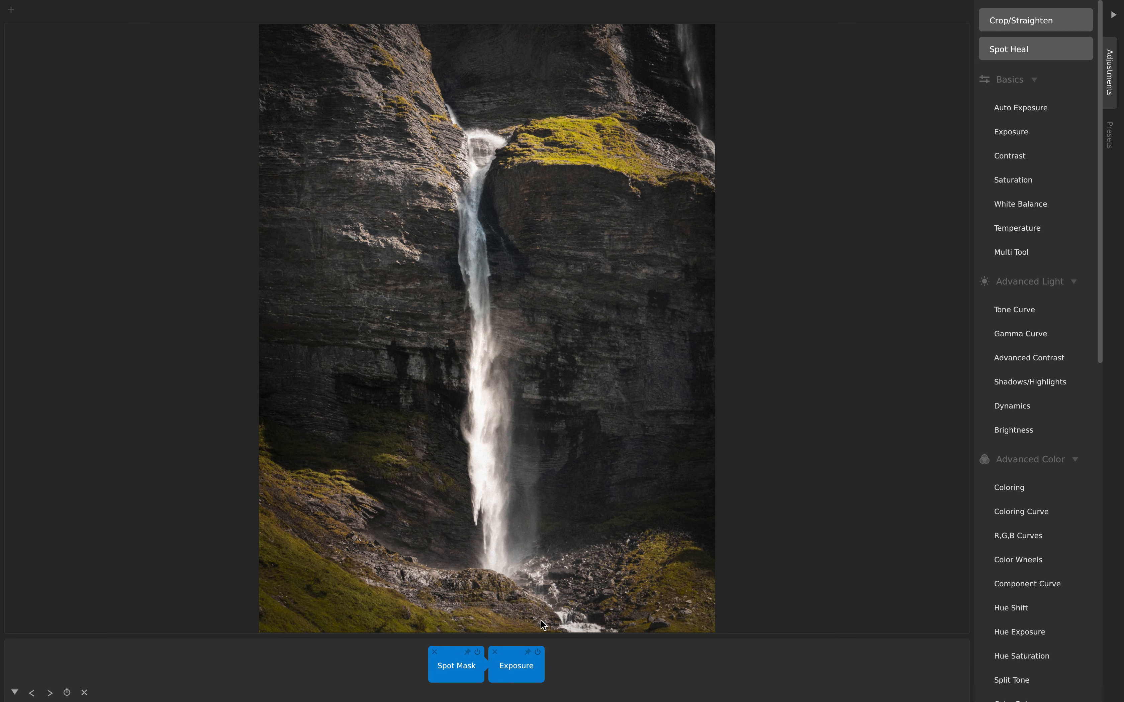
click(595, 654)
right_click(595, 653)
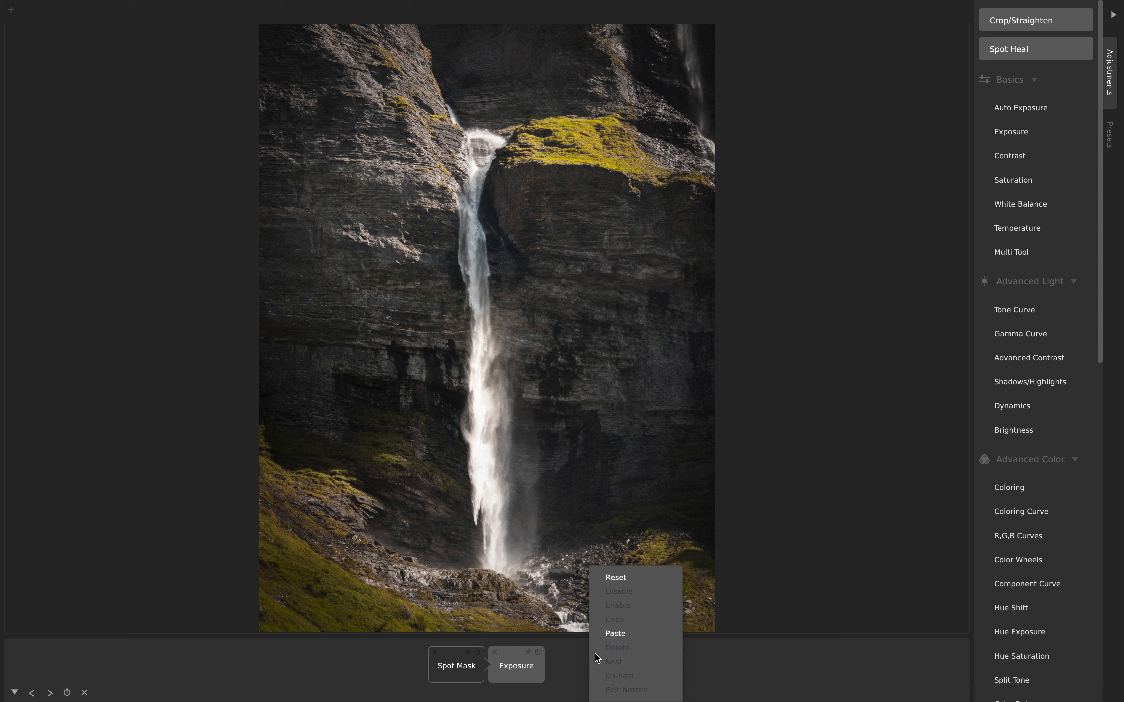
click(612, 635)
Step: Move the pasted Spot Mask to the cliff near the photo's right edge, just below the mossy ledge
click(534, 675)
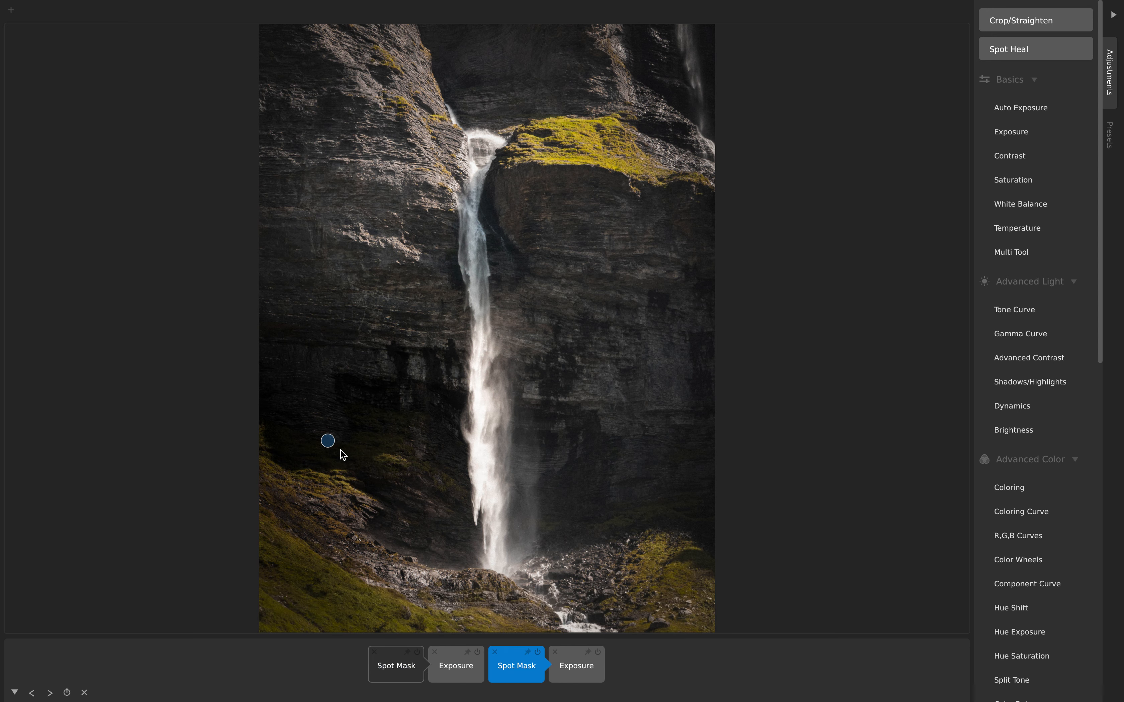
drag(328, 441, 687, 243)
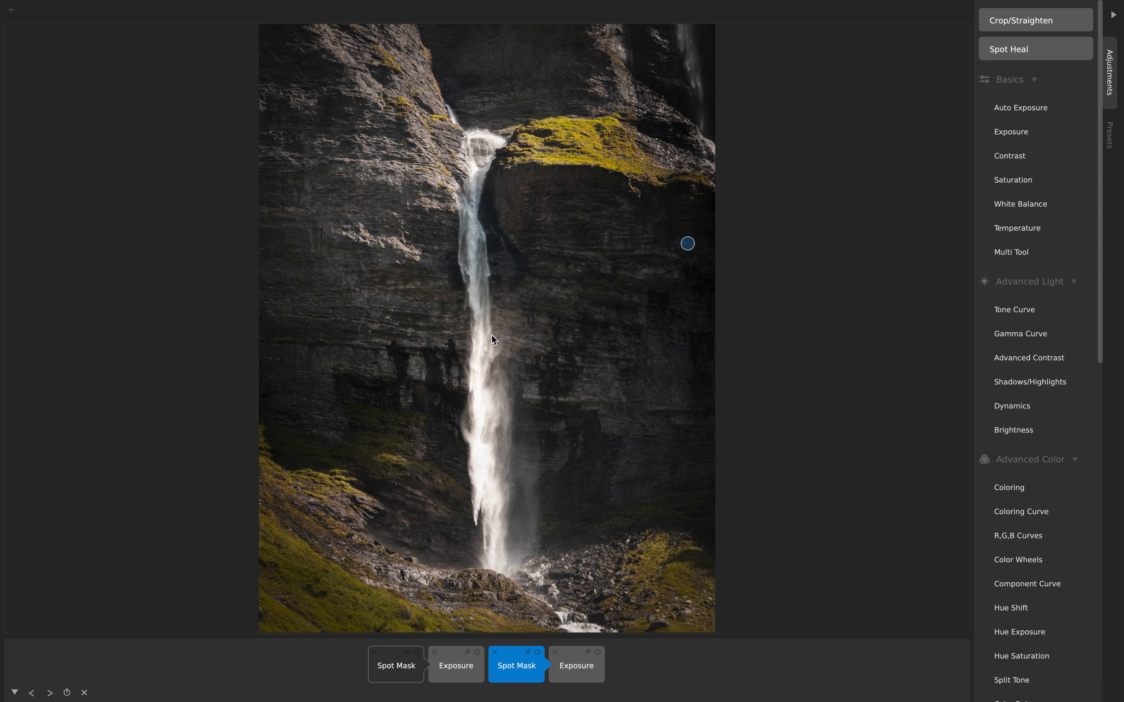
click(645, 671)
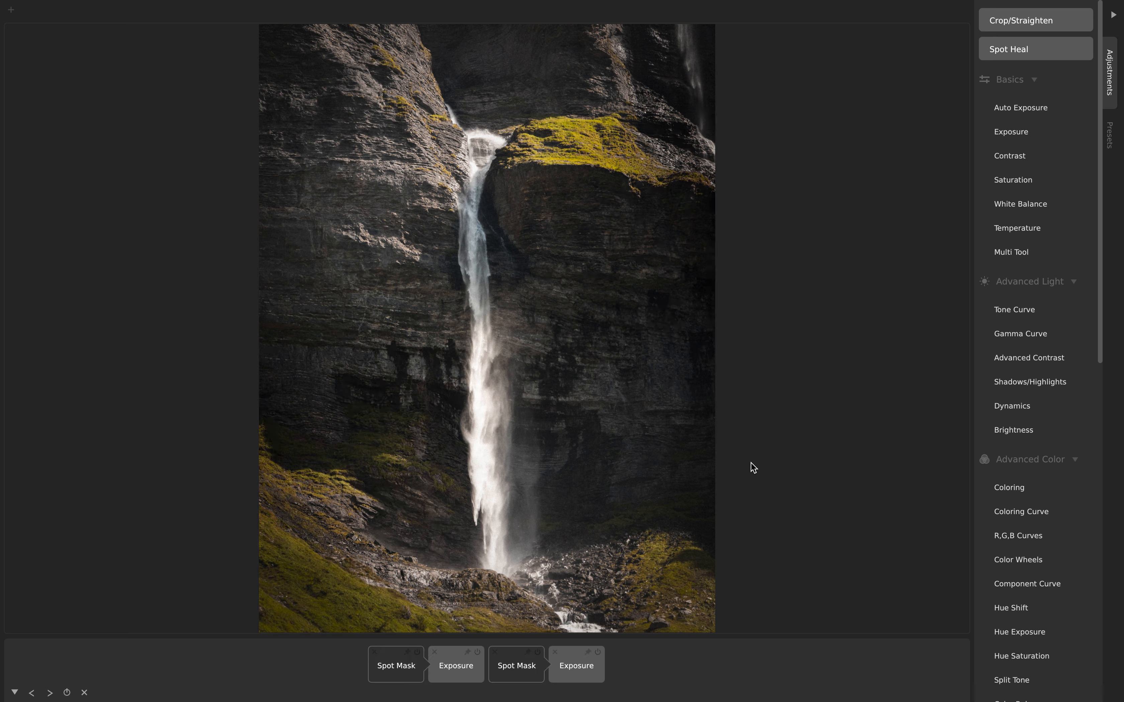
Step: Set the amount of the pasted Exposure to 39.89
click(509, 673)
click(565, 675)
drag(566, 609, 449, 630)
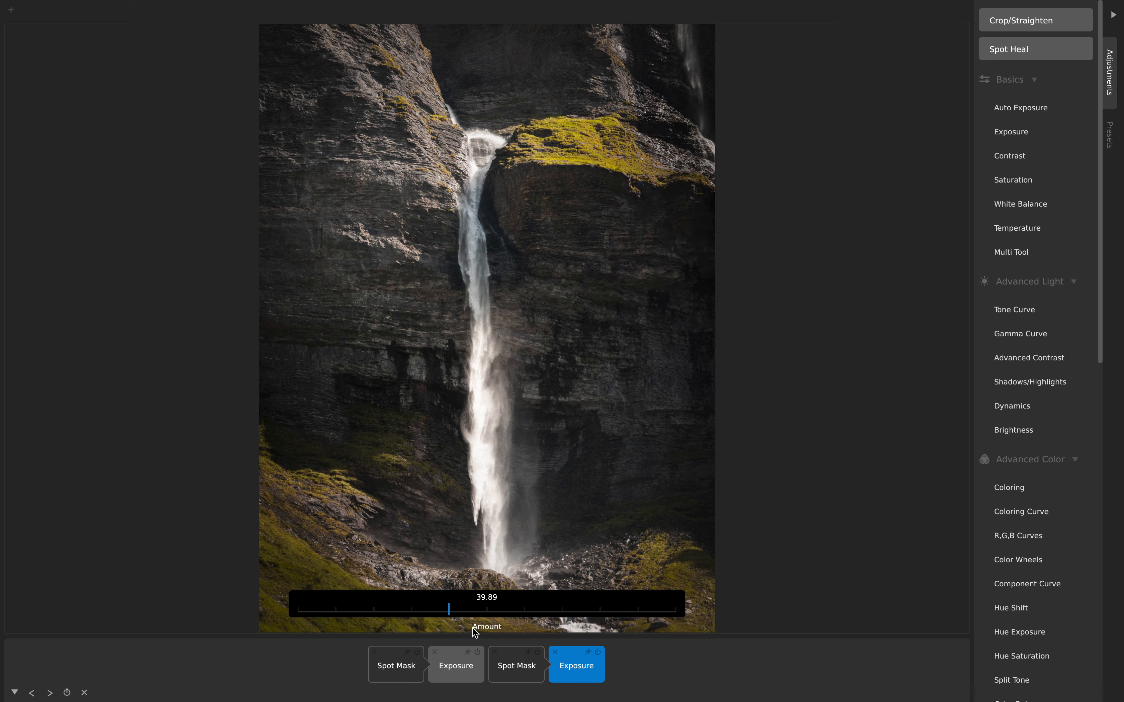
click(672, 656)
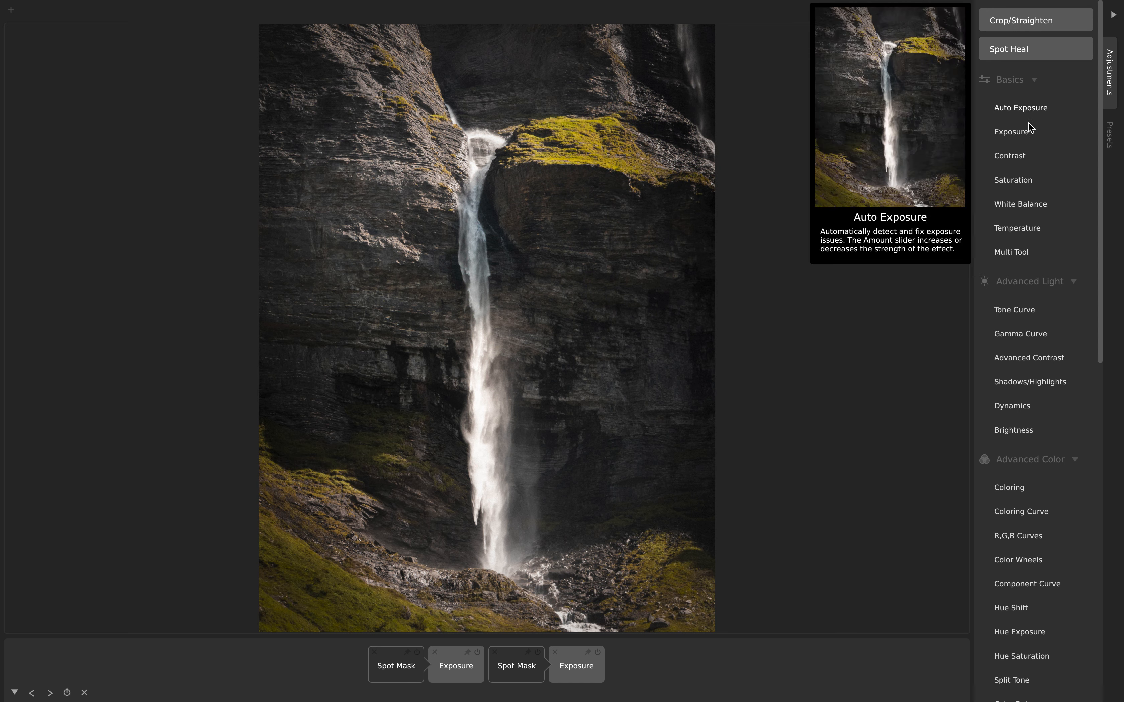
scroll(1048, 323, down, 8)
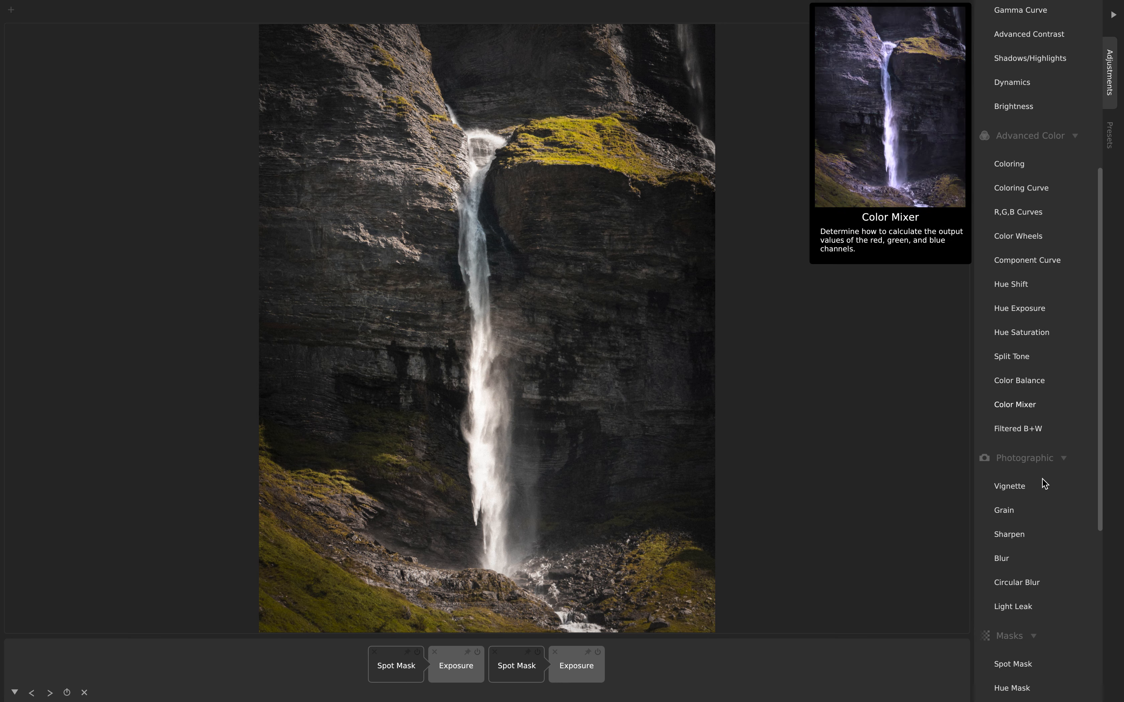
scroll(1037, 329, up, 8)
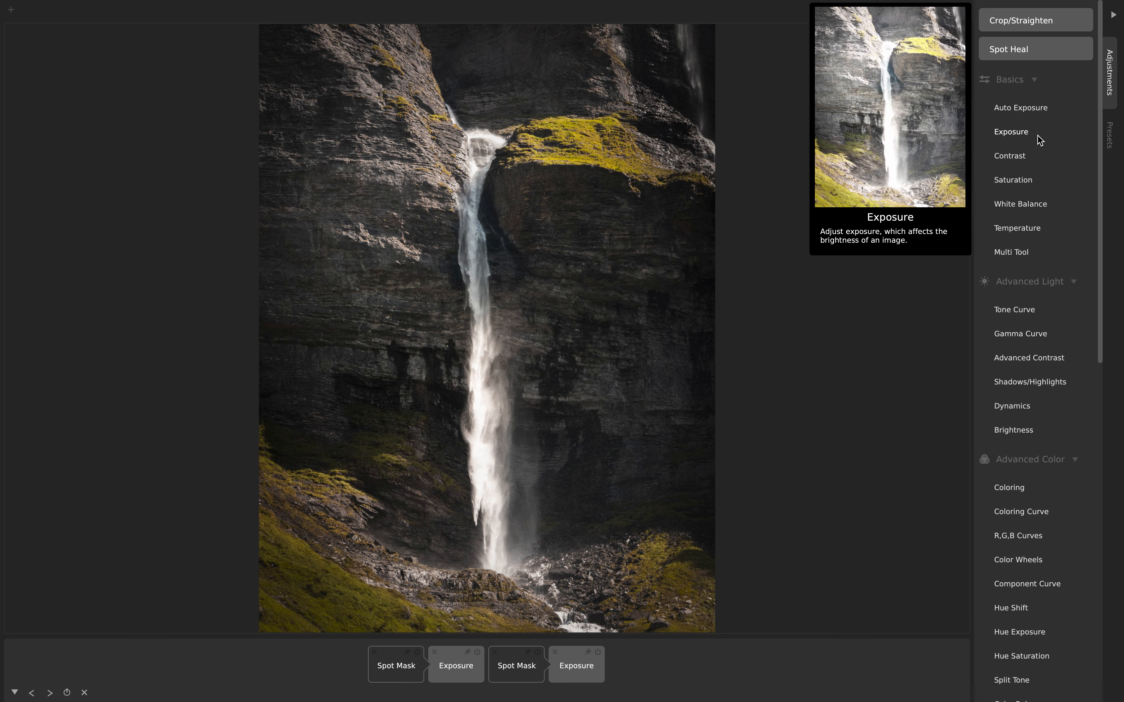